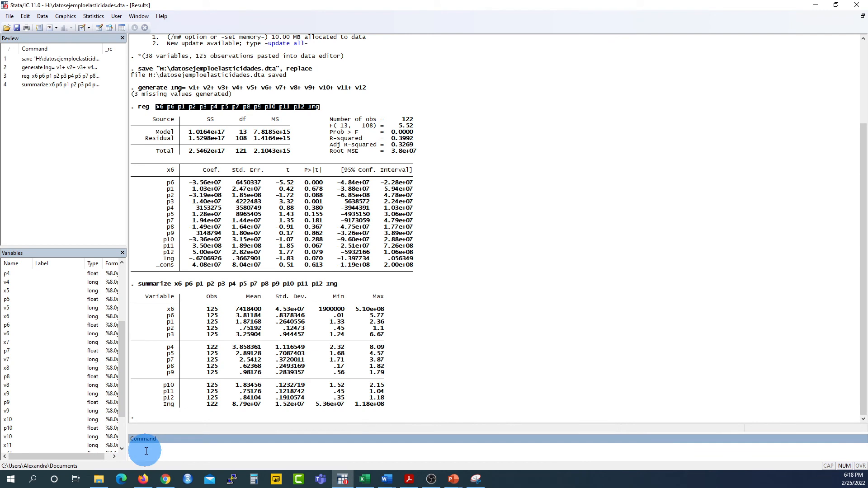
- Generate the variable lnx6 as log(x6)
text(genera)
text(te)
text( In)
text(x)
text(6)
text(=log)
text((x)
text(6)
text())
key(Return)
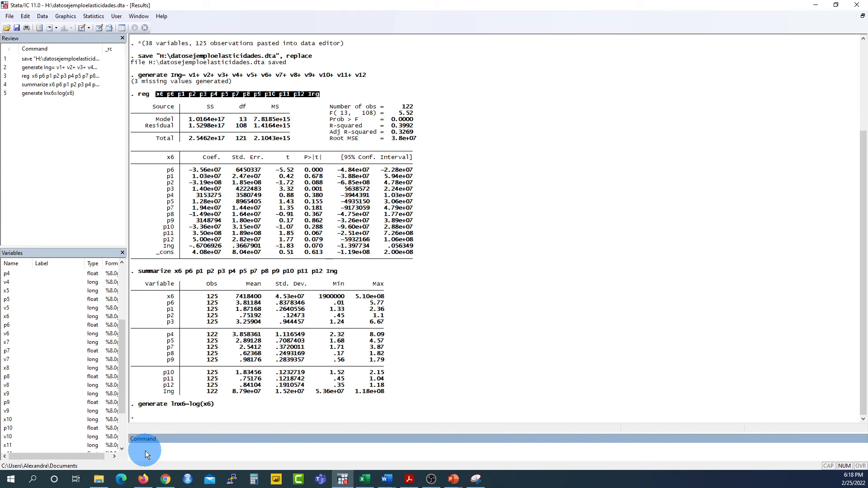
- Reuse the previous generate command to create lnp6 as log(p6)
drag(214, 404, 175, 452)
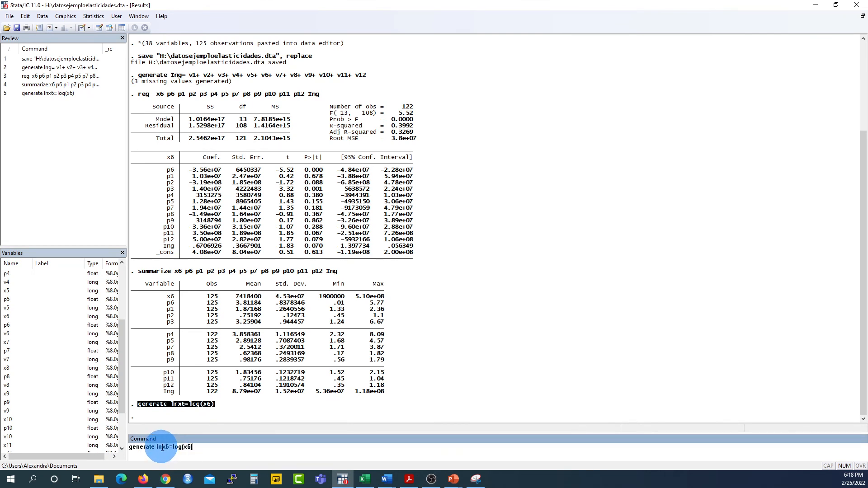
key(BackSpace)
text(p)
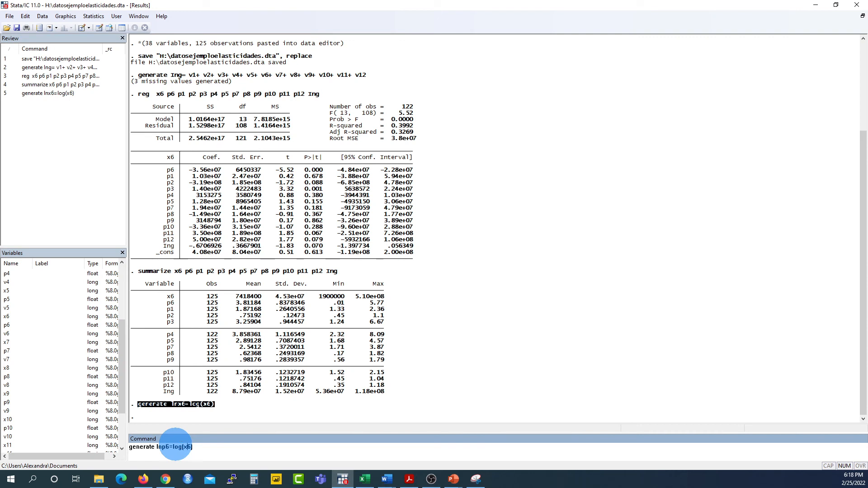
key(BackSpace)
text(p)
key(Return)
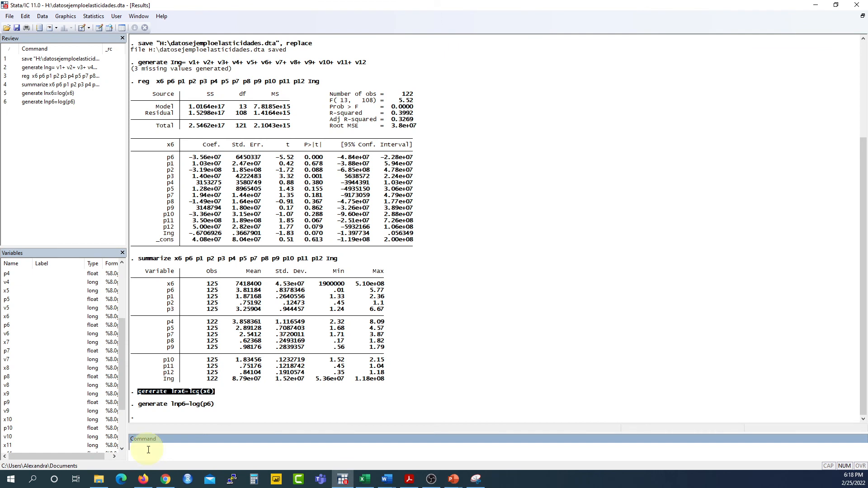
- Adapt the lnp6 command to generate lnp1 as log(p1)
drag(216, 405, 175, 447)
click(171, 447)
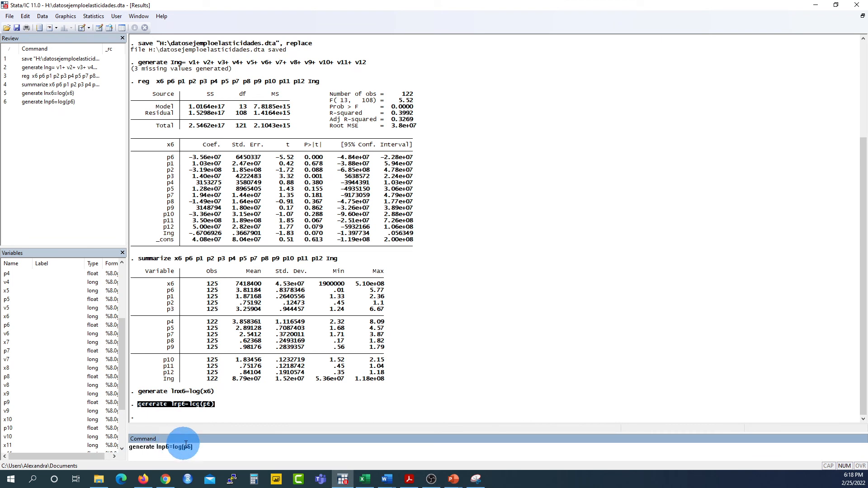
key(BackSpace)
text(1)
key(Delete)
key(Delete)
text(1)
key(Return)
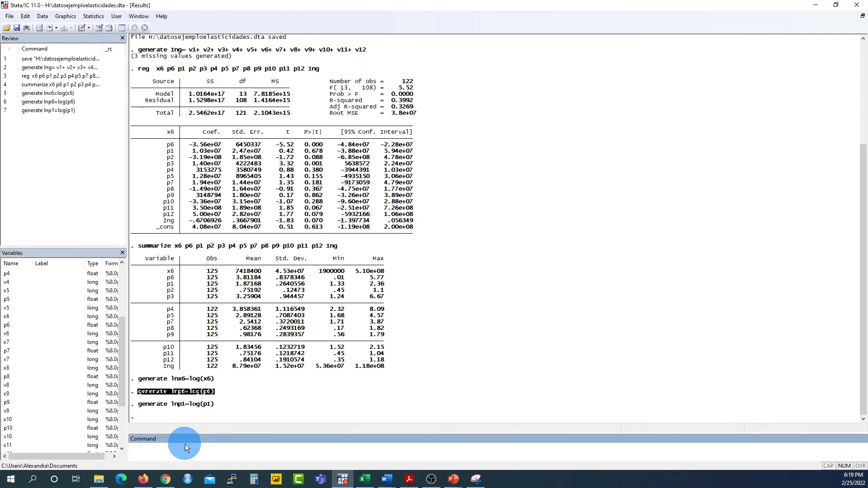
- Recall the last generate command and change it to create lnp2 as log(p2)
key(Page_Up)
key(Page_Up)
key(Left)
key(BackSpace)
text(2)
key(Left)
key(BackSpace)
text(2)
key(Return)
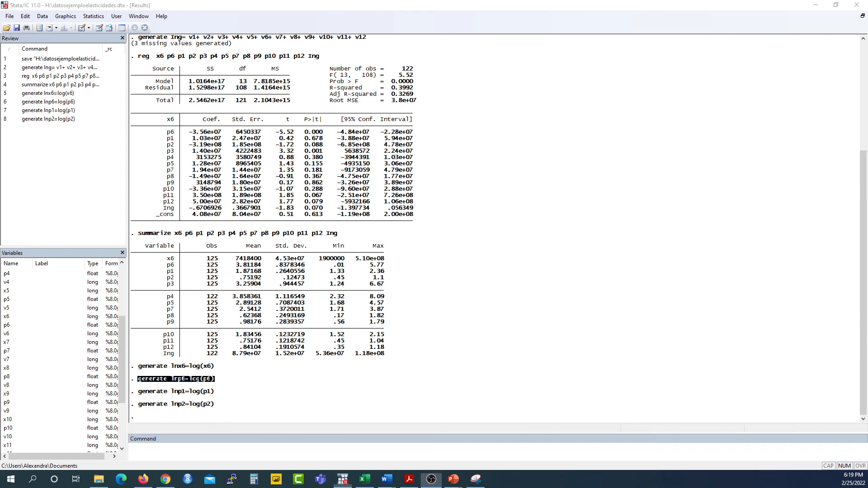
- Generate the log variables lnp3, lnp4, lnp5, lnp7 through lnp12 and lnIng from p3, p4, p5, p7 through p12 and Ing
text(generate lnp3=log(p3) generate lnp4=log(p4) generate lnp5=log(p5) generate lnp7=log(p7) generate lnp8=log(p8) generate lnp9=log(p9) generate lnp10=log(p10) generate lnp11=log(p11) generate lnp12=log(p12) generate lnIng=log(Ing))
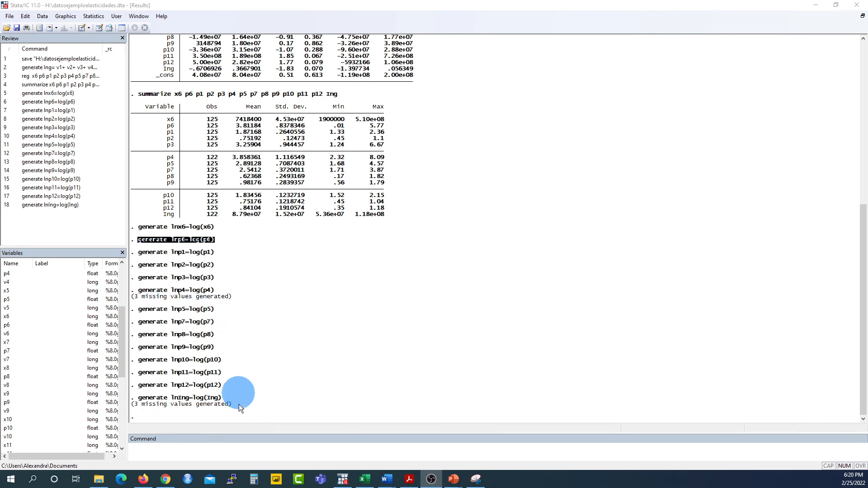
scroll(304, 298, up, 1)
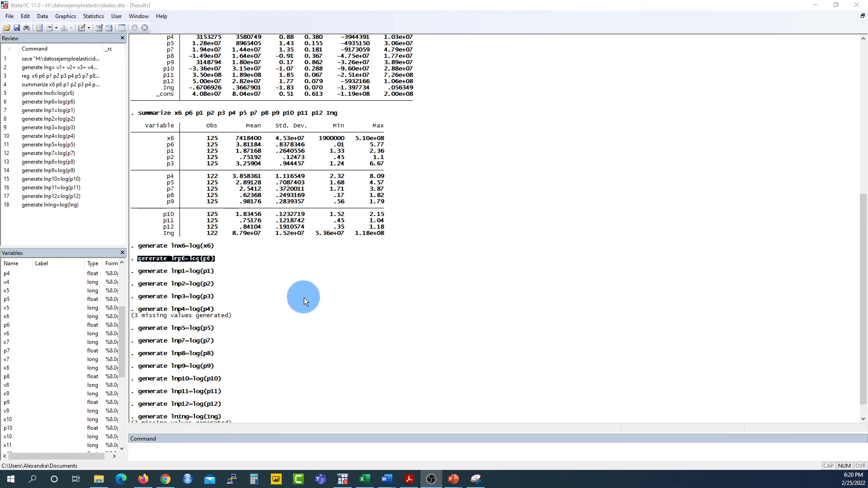
scroll(304, 297, down, 1)
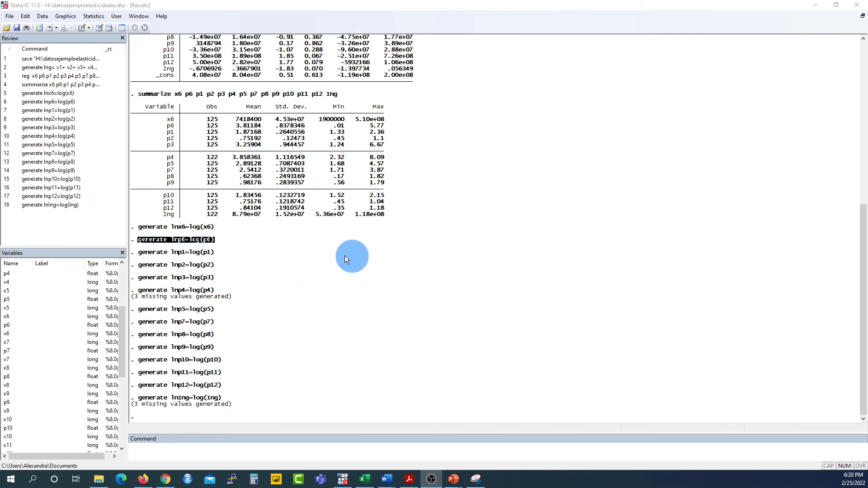
scroll(316, 270, up, 6)
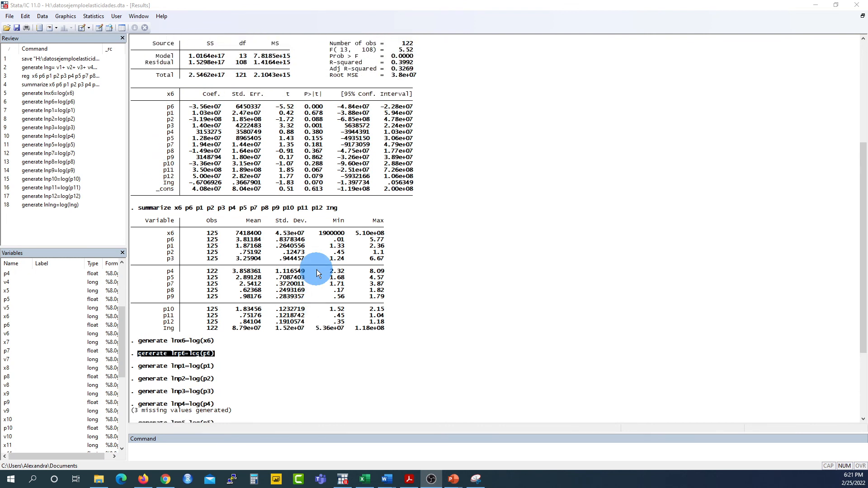
scroll(317, 269, up, 4)
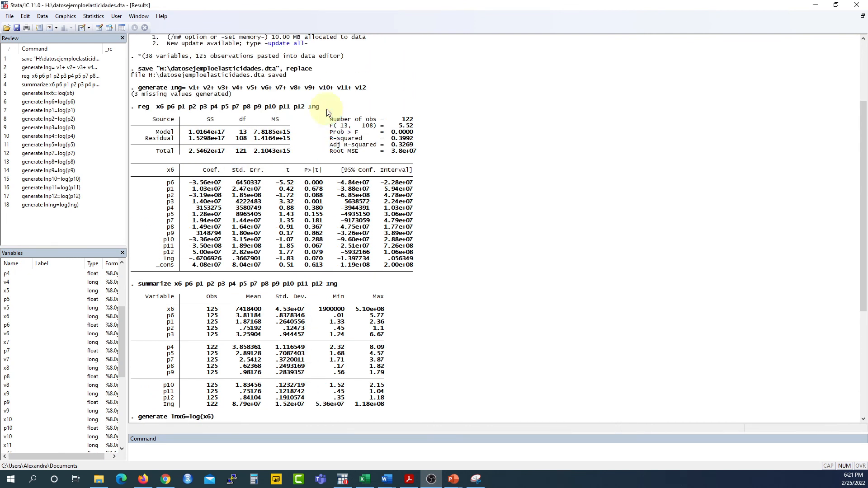
drag(327, 110, 142, 106)
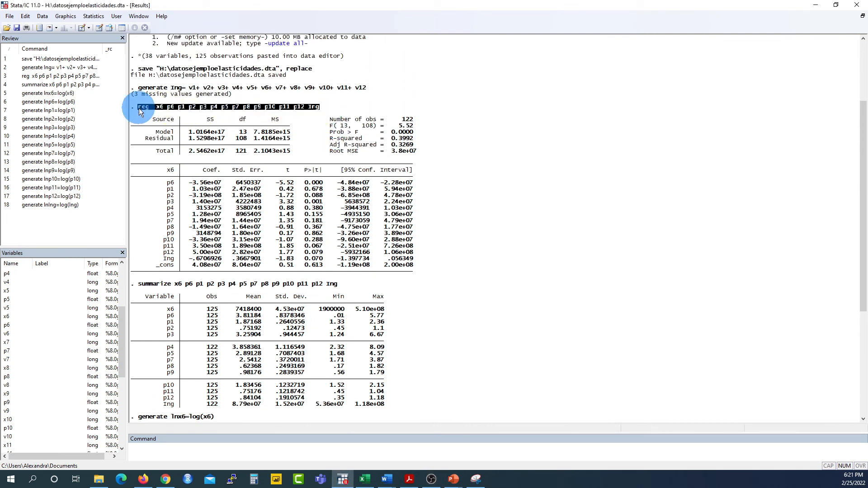
scroll(251, 281, down, 5)
click(175, 449)
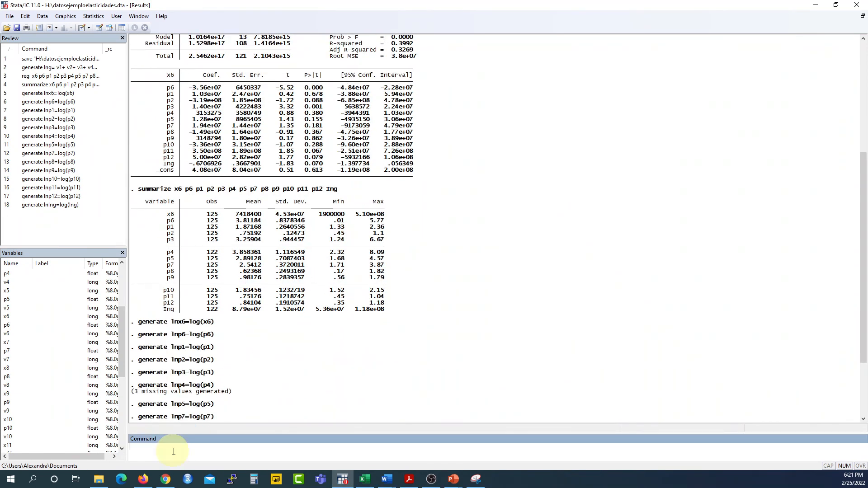
text(reg x6 p6 p1 p2 p3 p4 p5 p7 p8 p9 p10 p11 p12 Ing)
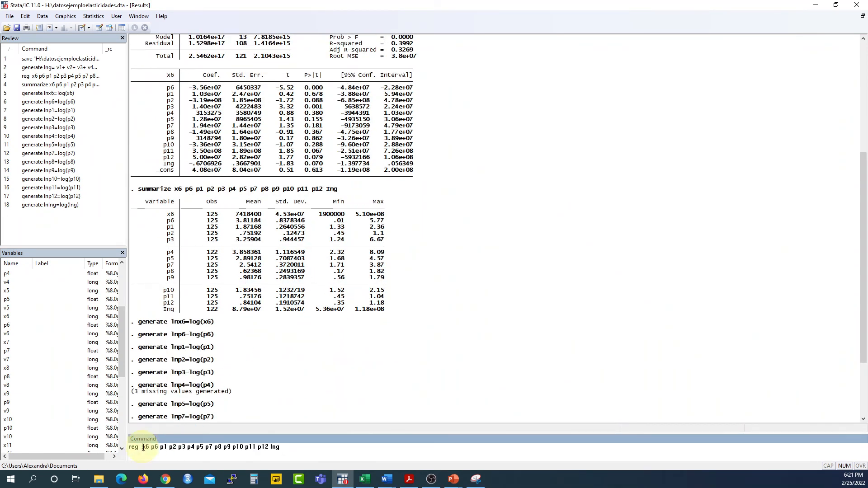
text(lnx6 )
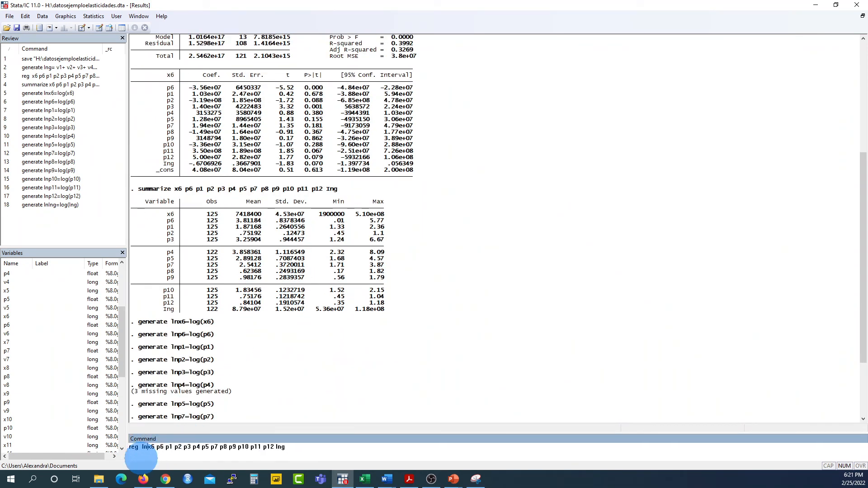
text(lnp6 )
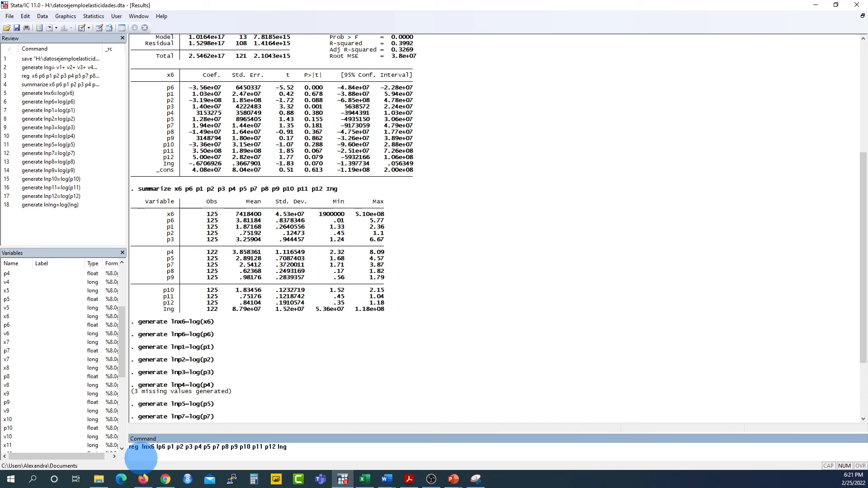
text(ln)
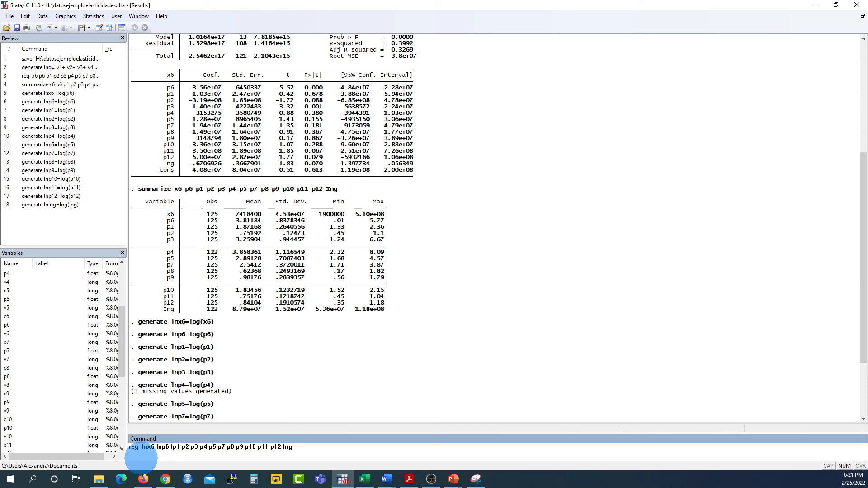
key(Right)
key(Right)
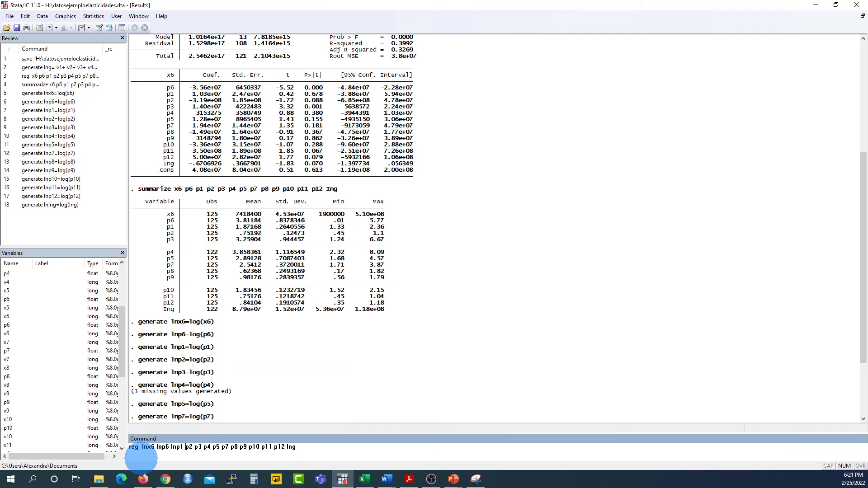
text(ln)
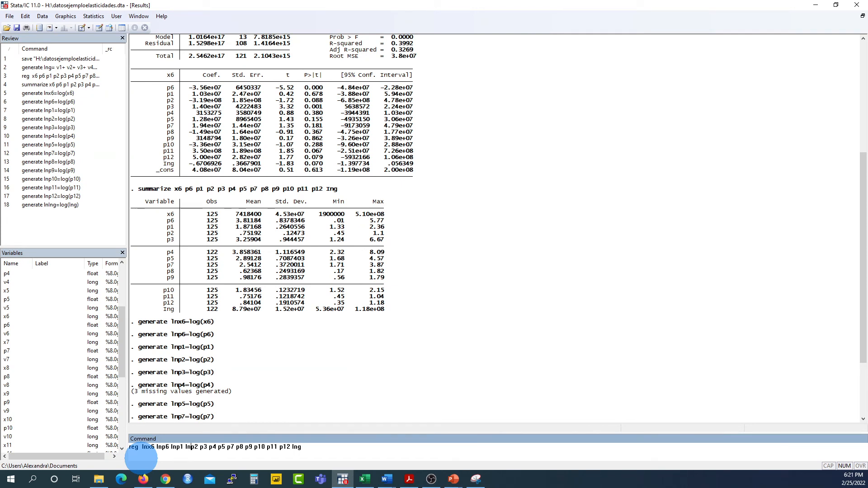
key(End)
key(shift+Home)
key(BackSpace)
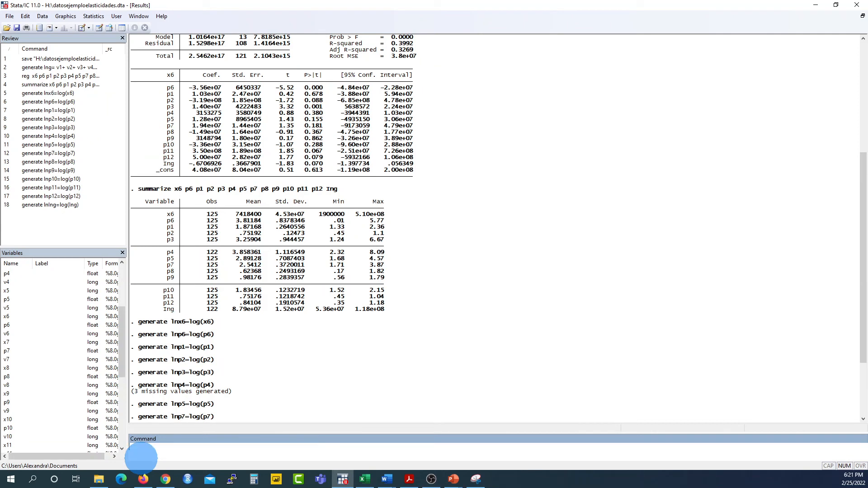
- Begin a new reg command with lnx6 from the variable list as the dependent variable
text(reg)
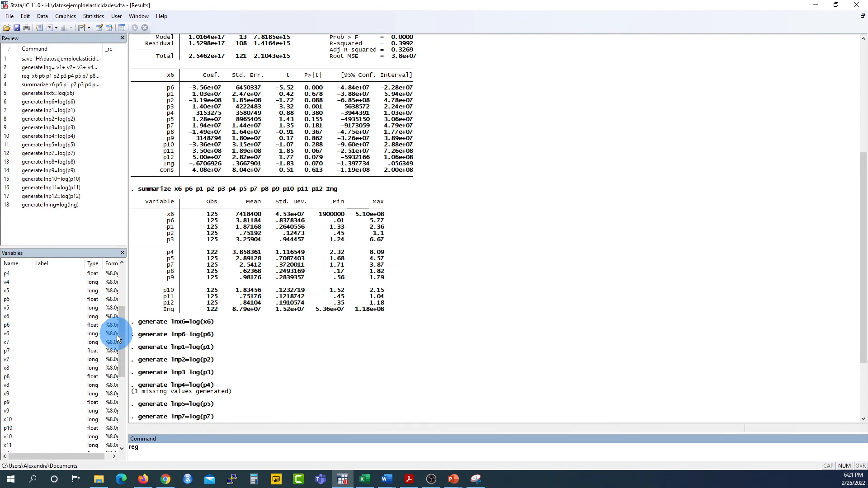
drag(121, 341, 71, 284)
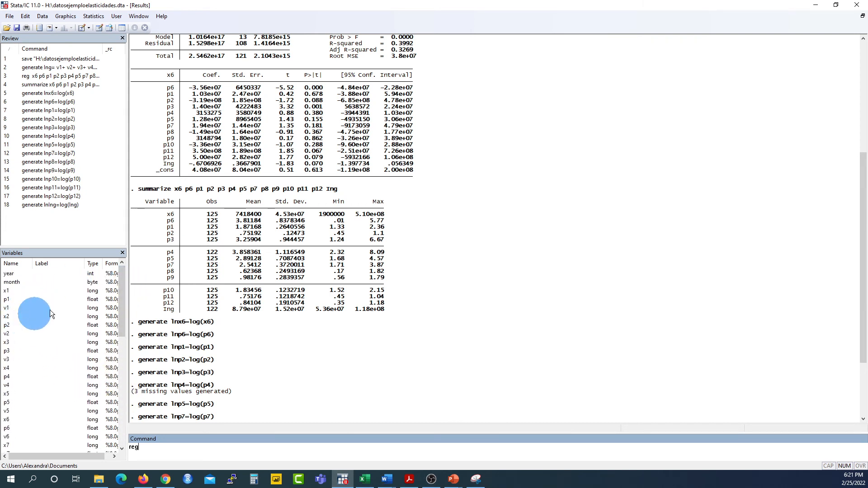
drag(121, 299, 126, 419)
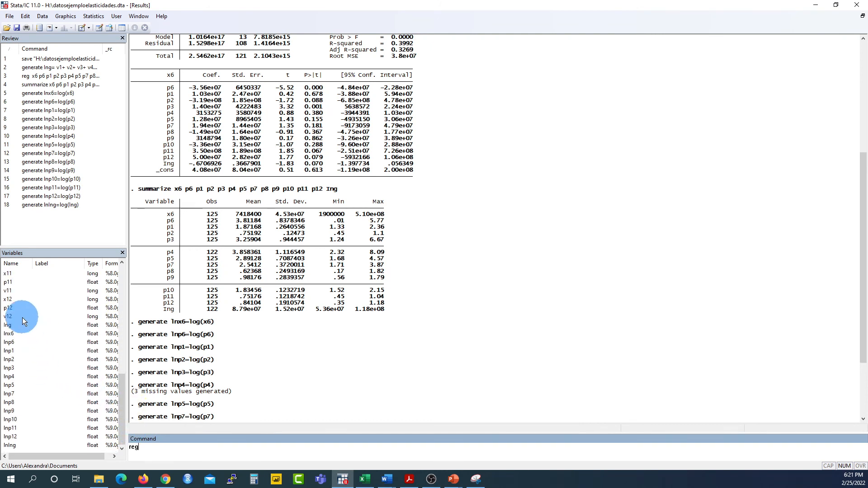
click(11, 335)
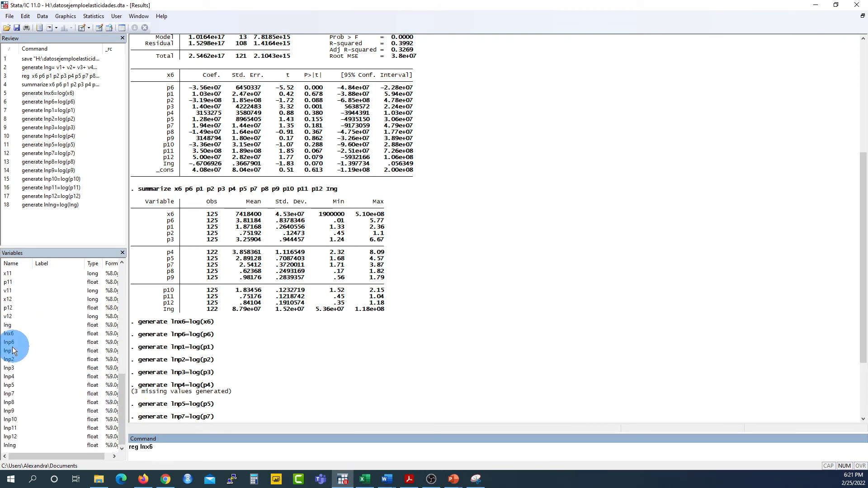
- Add lnp6, lnp1 through lnp5, lnp7 through lnp12 and lnIng as regressors and run the log-log regression
click(10, 342)
click(11, 353)
click(10, 360)
click(10, 367)
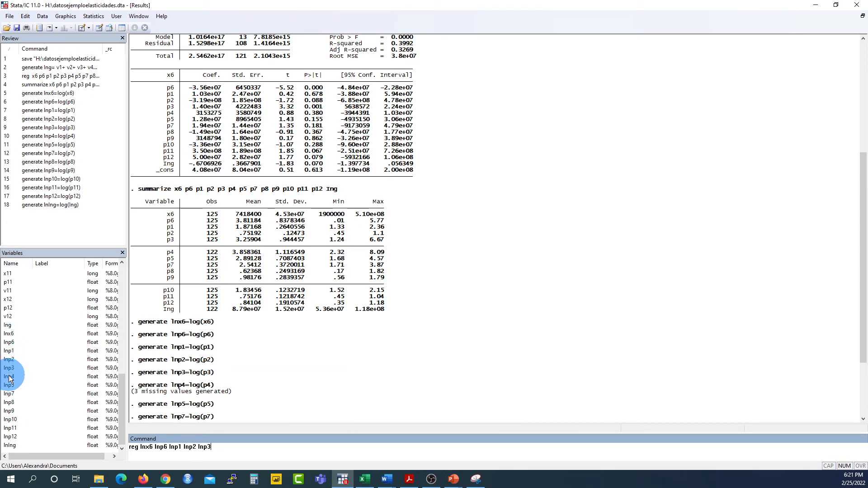
click(9, 377)
click(9, 386)
click(9, 394)
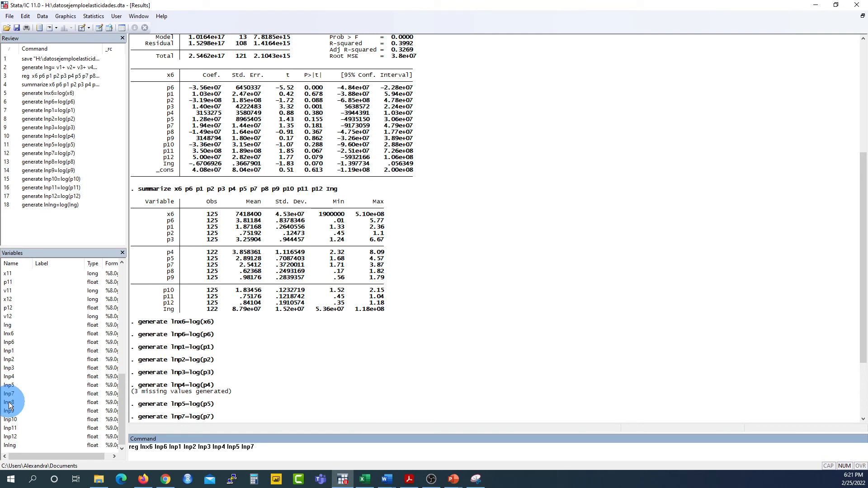
click(9, 402)
click(10, 411)
click(11, 420)
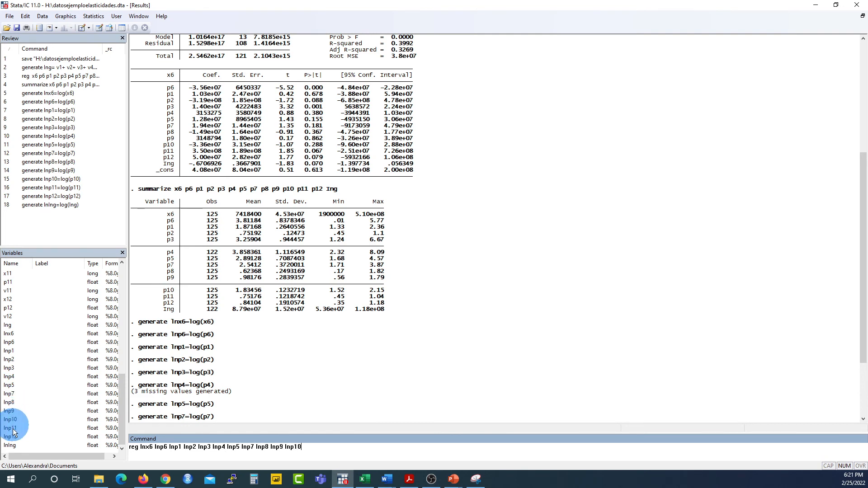
click(12, 428)
click(14, 436)
click(12, 446)
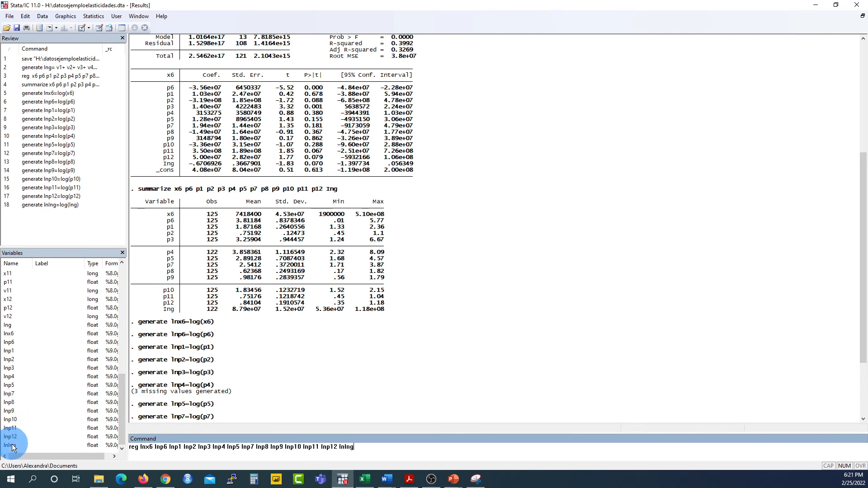
key(Return)
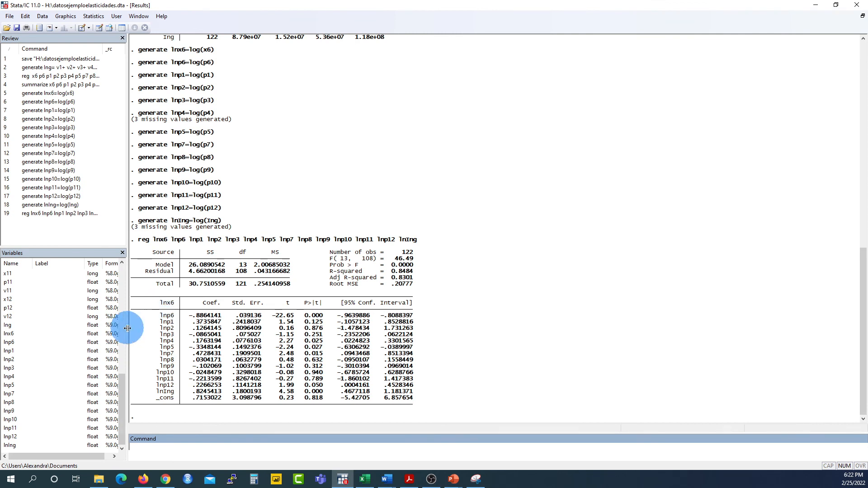
- Switch to Presentation1 in PowerPoint to view the "Log-log o Log-Linear" equation slide
click(454, 480)
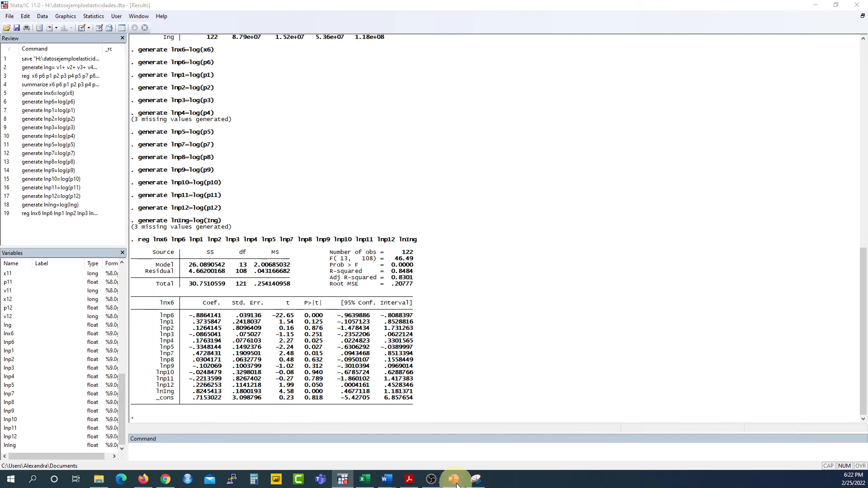
click(474, 465)
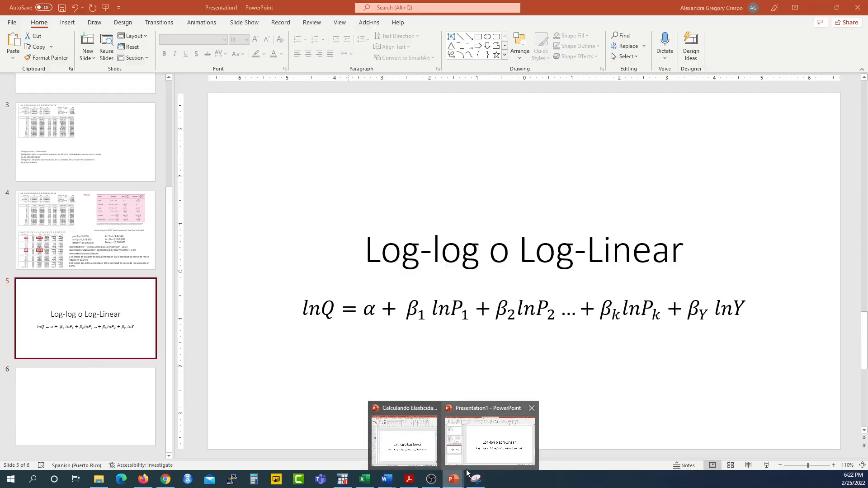
click(479, 450)
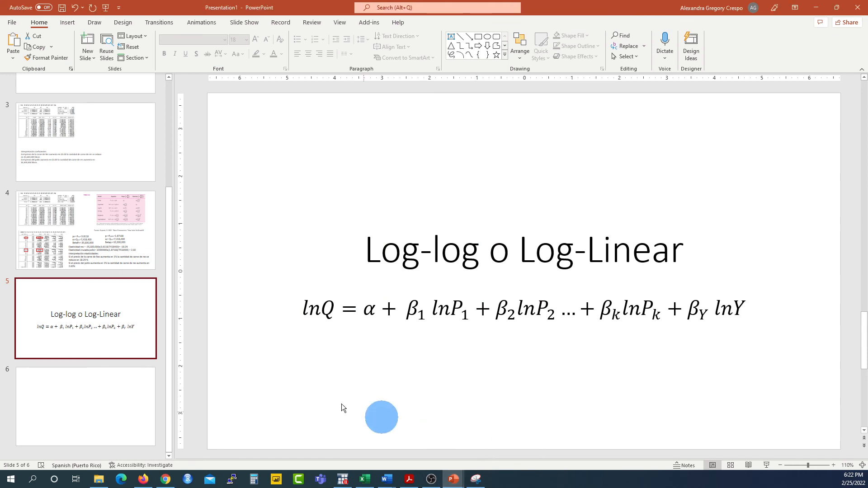
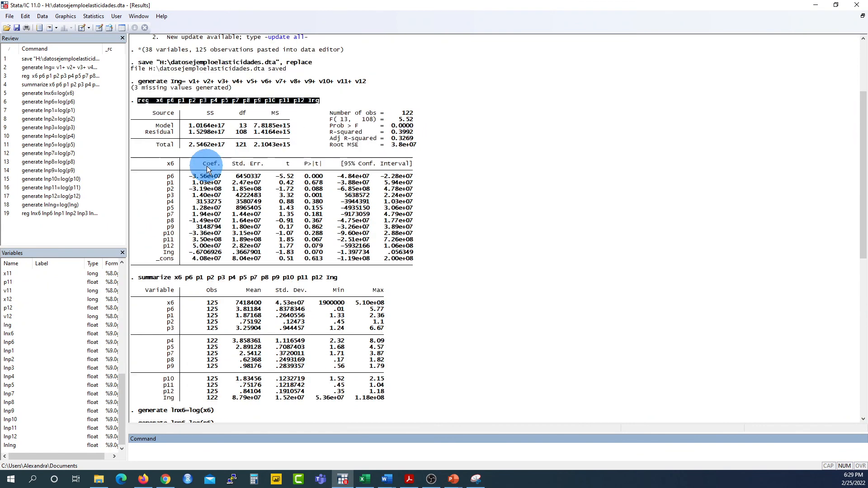
click(330, 108)
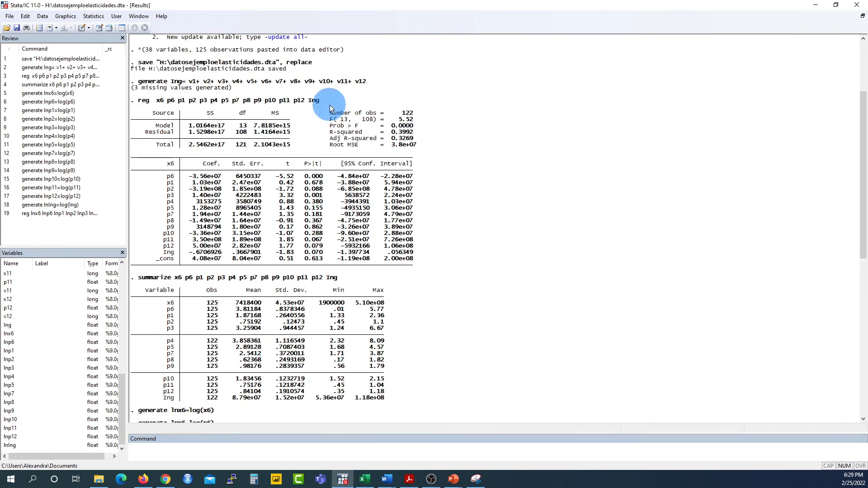
- Copy the earlier "reg x6 p6 p1 ... Ing" command from the results and paste it as a new command
drag(316, 101, 153, 97)
right_click(141, 102)
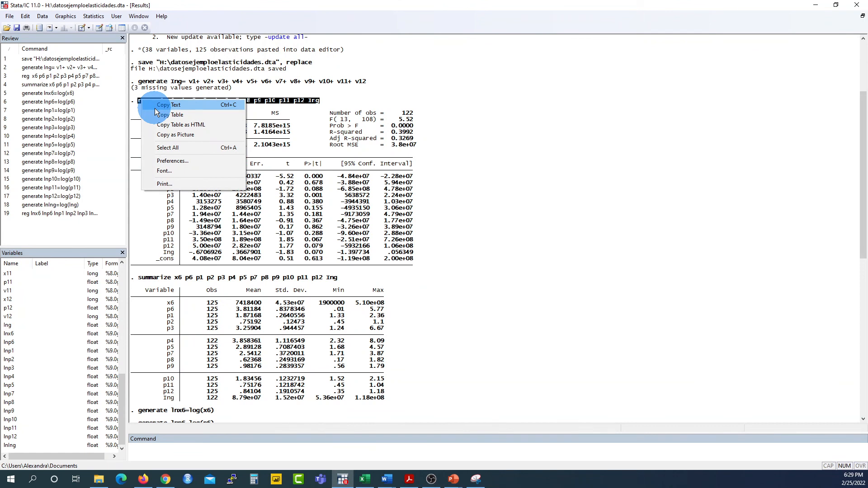
click(169, 105)
click(166, 479)
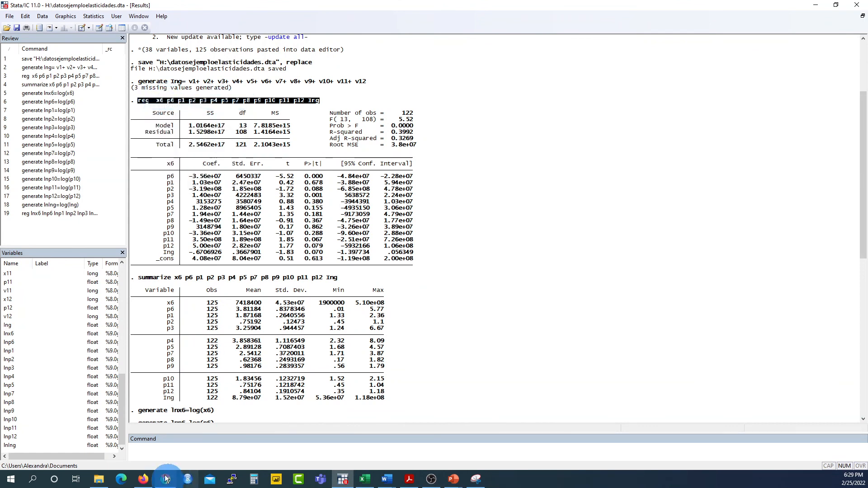
click(155, 453)
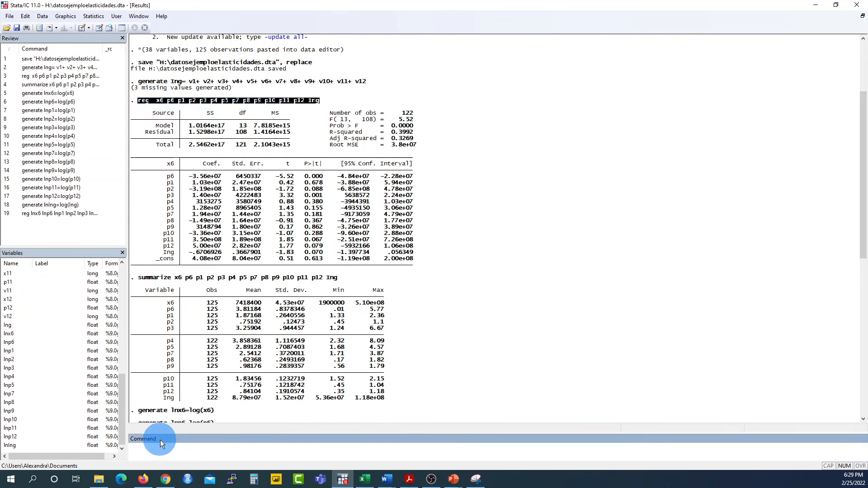
key(ctrl+v)
- Change the dependent variable to lnx6 in the pasted reg command and run the log-lin regression
drag(143, 447, 159, 446)
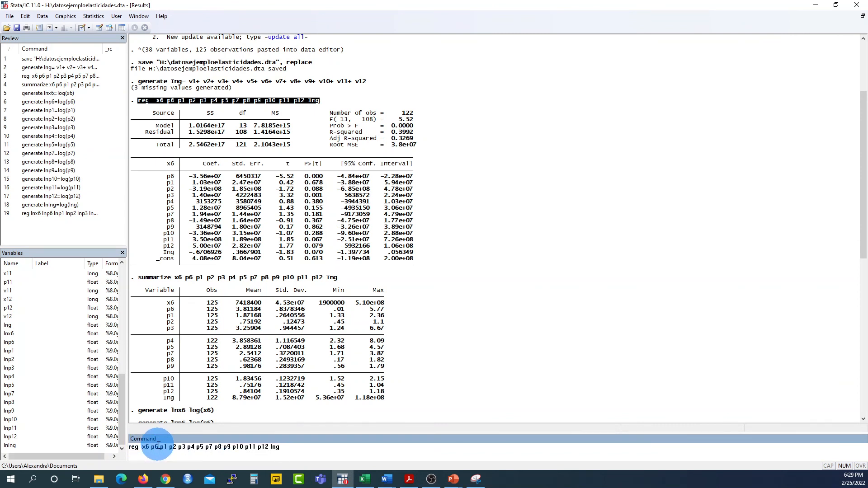
click(142, 447)
text(ln)
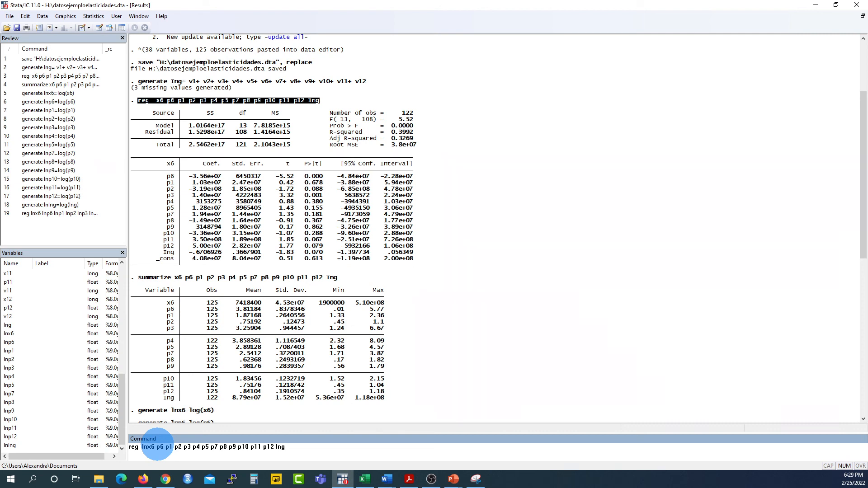
key(Return)
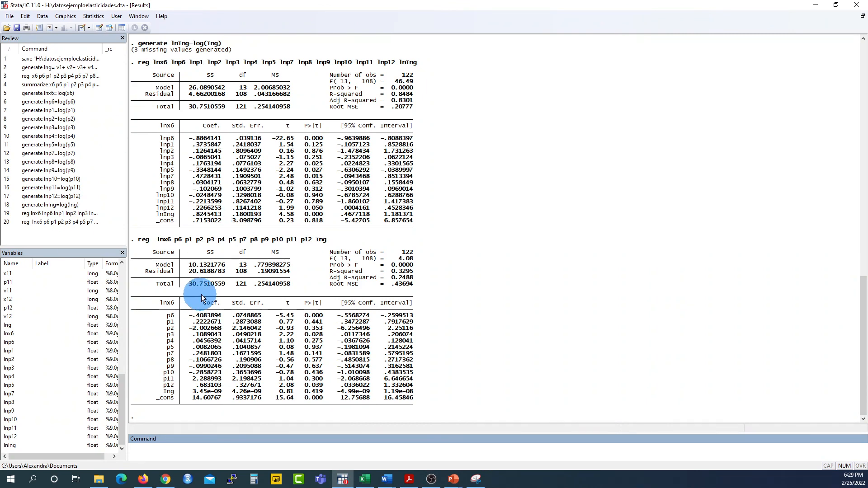
drag(156, 239, 183, 249)
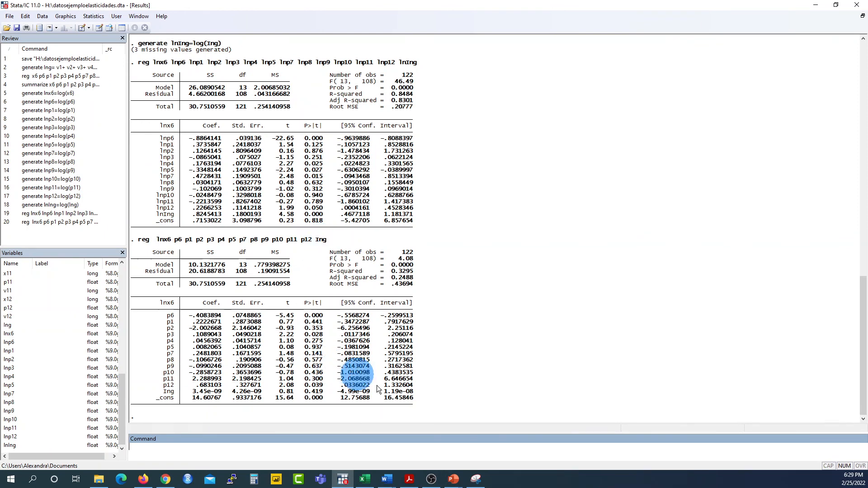
- Switch to Presentation1 in PowerPoint and add a new slide after the "Log-lin" equation slide
mouse_move(454, 485)
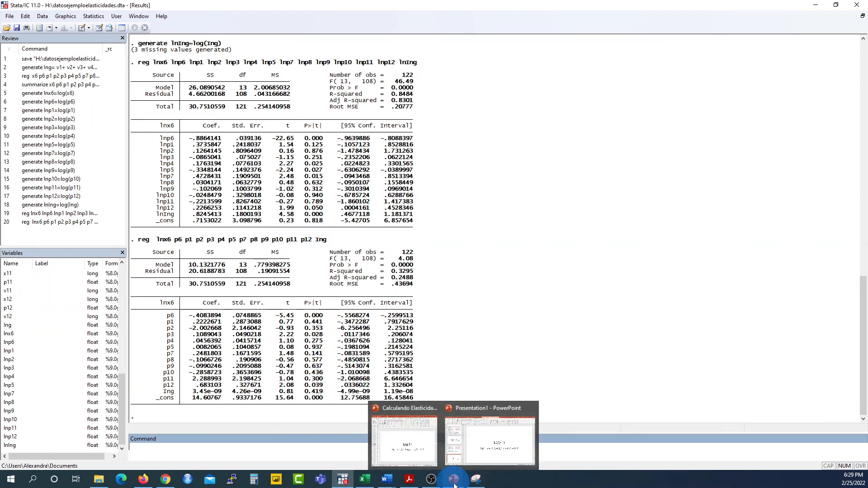
click(469, 459)
click(476, 456)
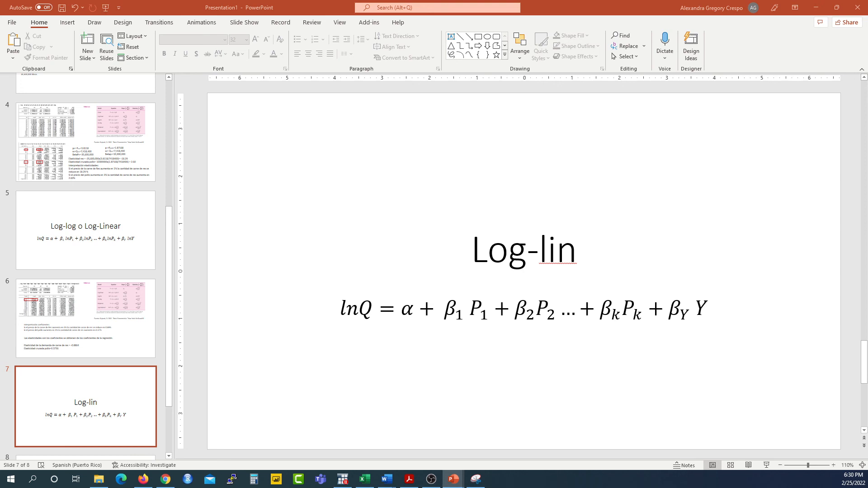
click(259, 414)
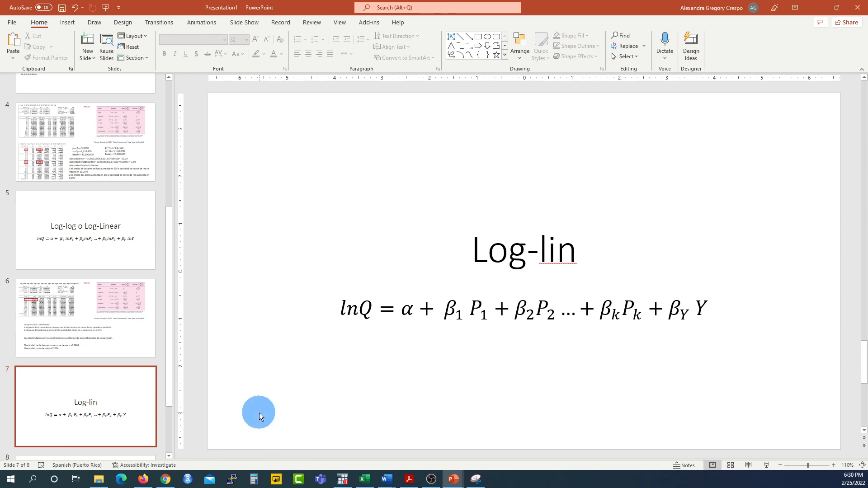
click(88, 42)
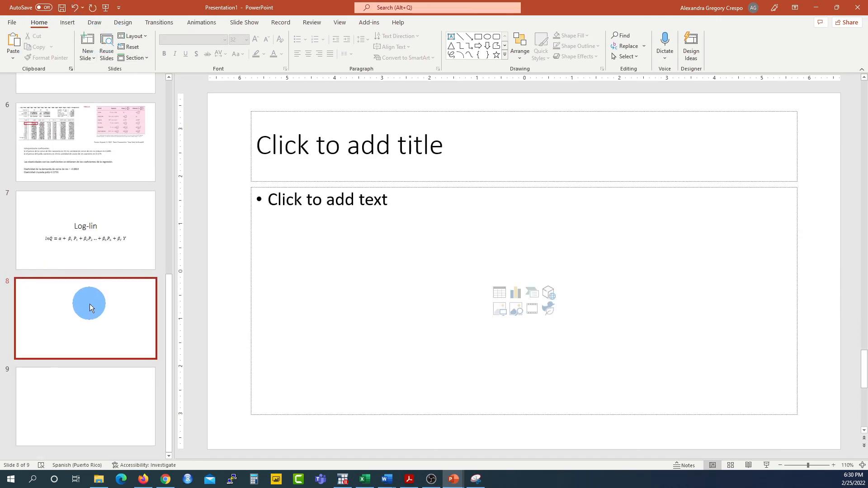
click(78, 317)
key(Delete)
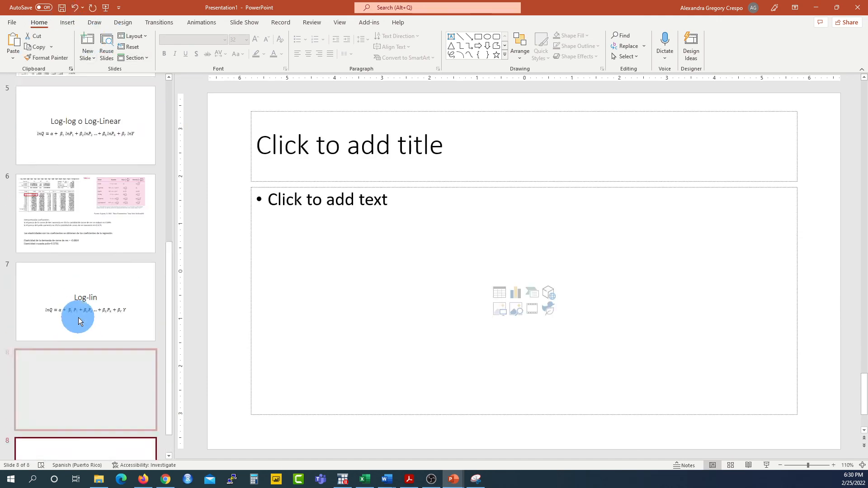
click(78, 317)
key(ctrl+v)
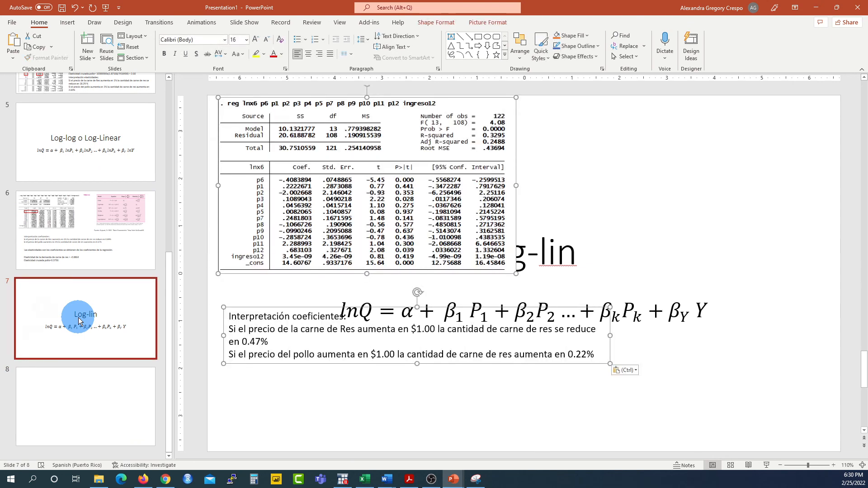
click(408, 346)
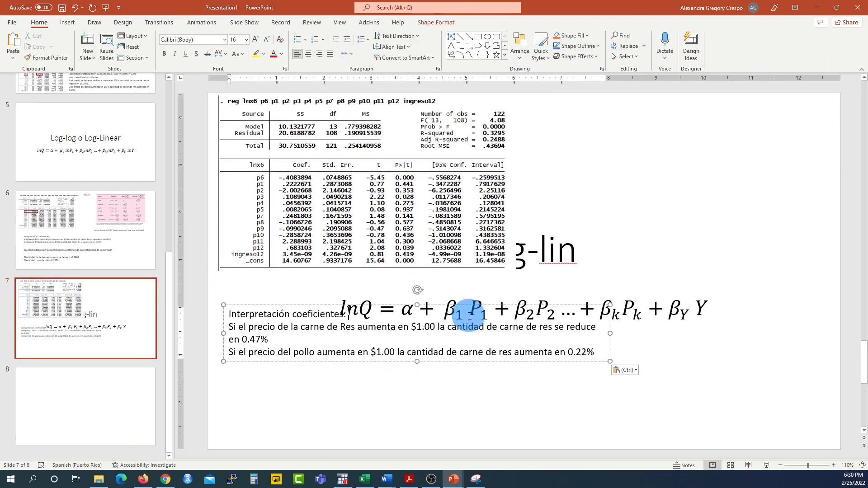
click(479, 302)
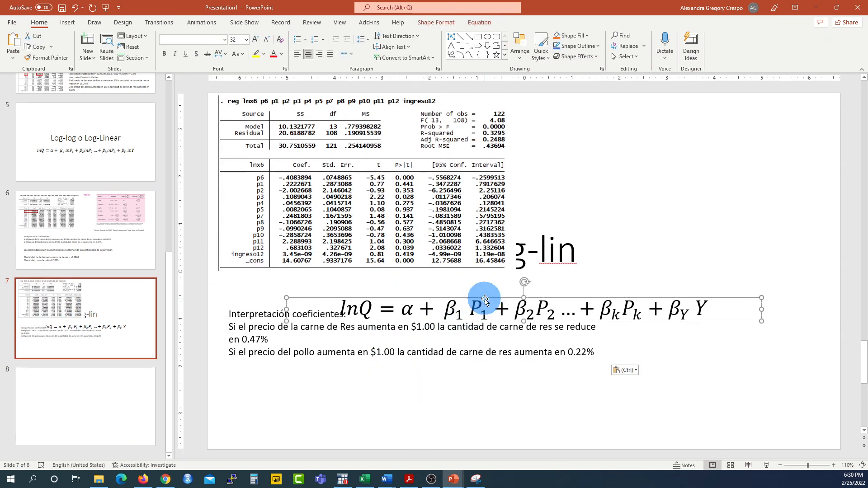
key(Delete)
click(536, 240)
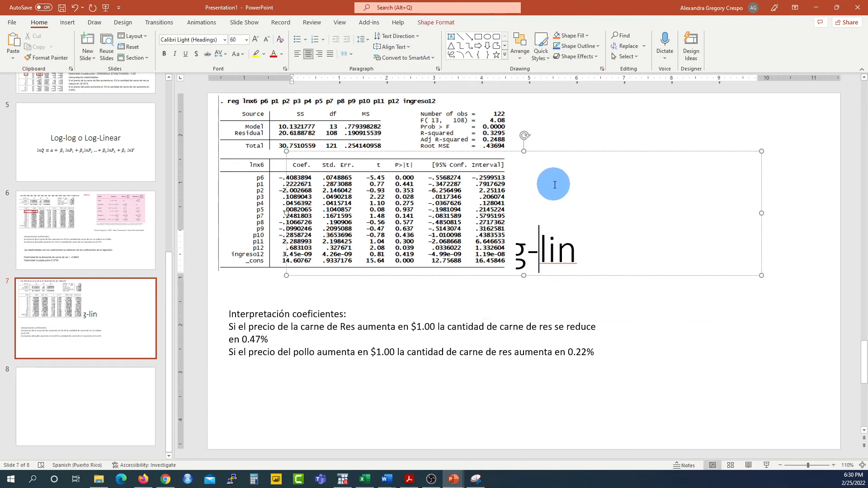
key(Delete)
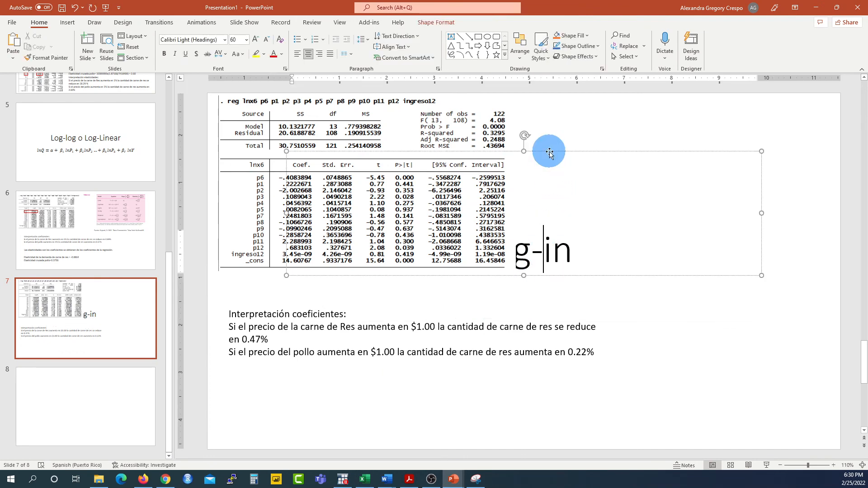
click(549, 153)
key(Delete)
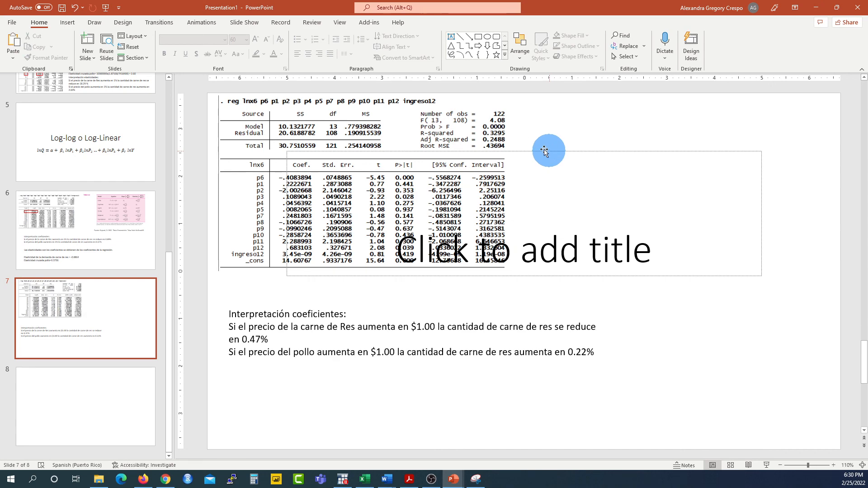
click(76, 8)
click(76, 7)
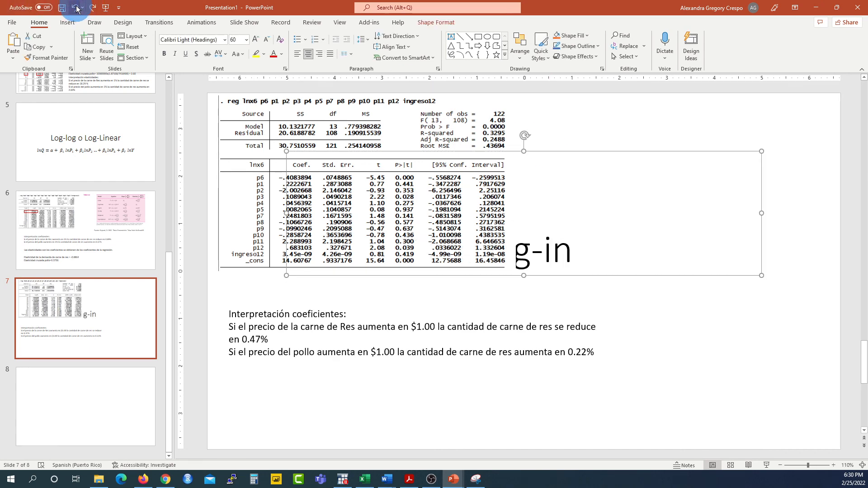
click(76, 8)
click(76, 7)
click(76, 8)
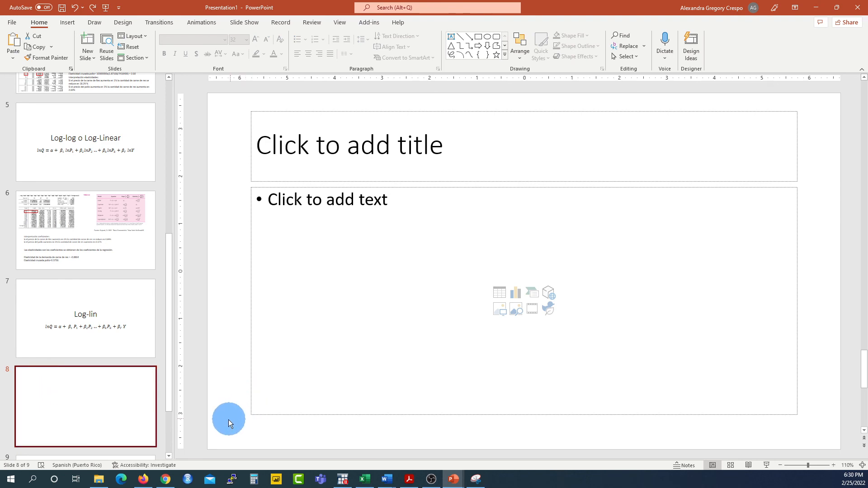
- Clear the empty placeholders from slide 8 and paste the copied lnx6 regression output with its interpretation text
click(228, 414)
key(ctrl+a)
key(Delete)
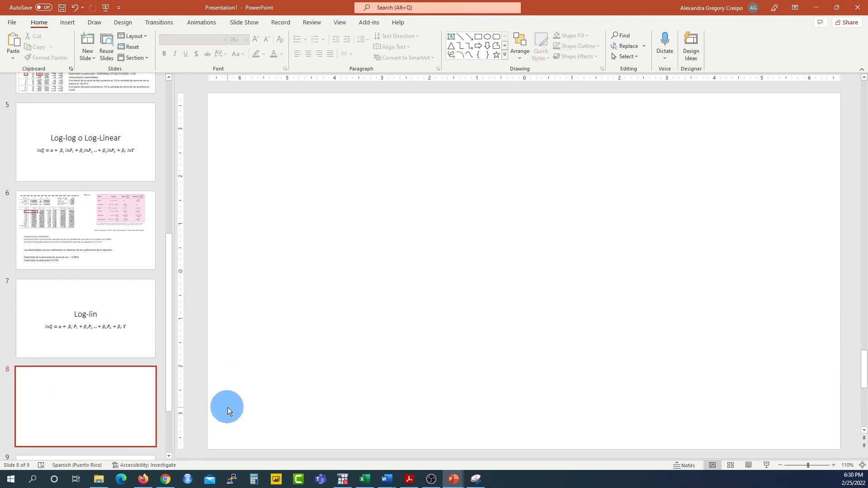
key(ctrl+v)
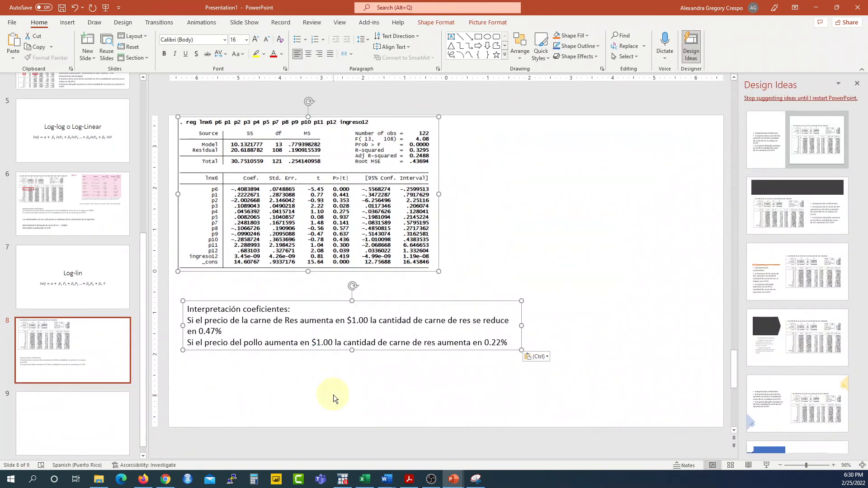
- Delete the "Interpretación coeficientes" text box from slide 8, keeping only the regression output
click(327, 304)
click(326, 303)
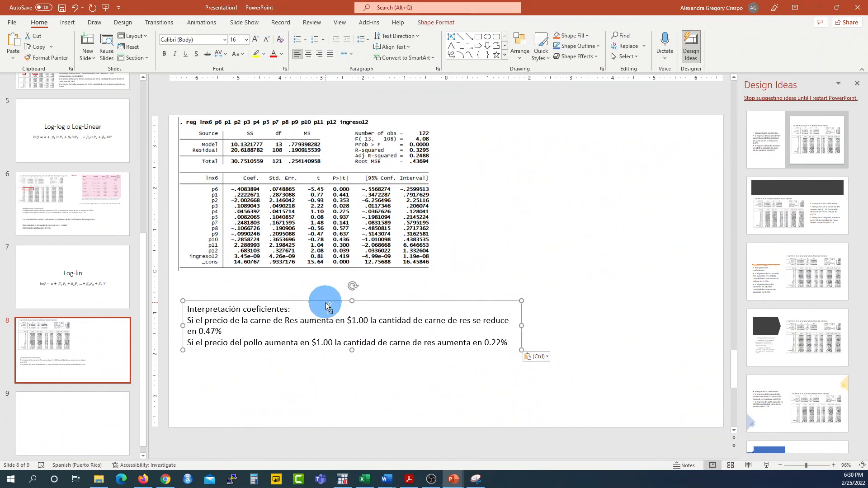
key(Delete)
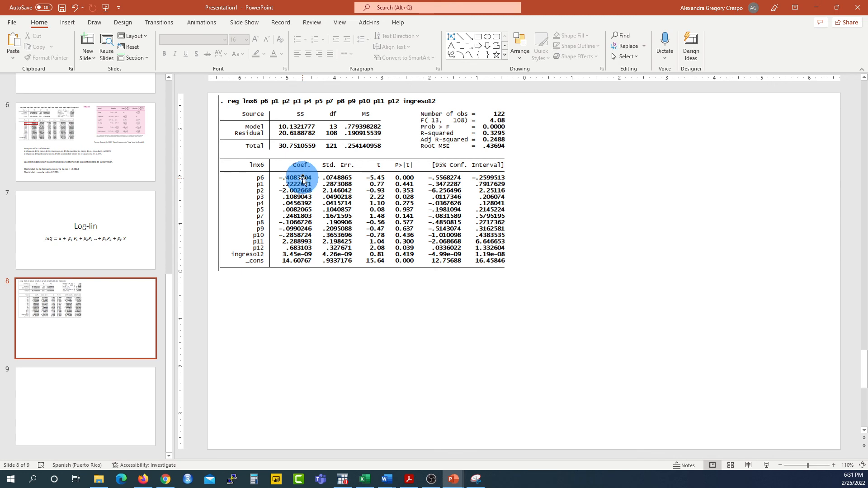
- Add the "Interpretación coeficientes" text for beef and chicken prices below the regression output and widen its box so each sentence fits one line
click(97, 347)
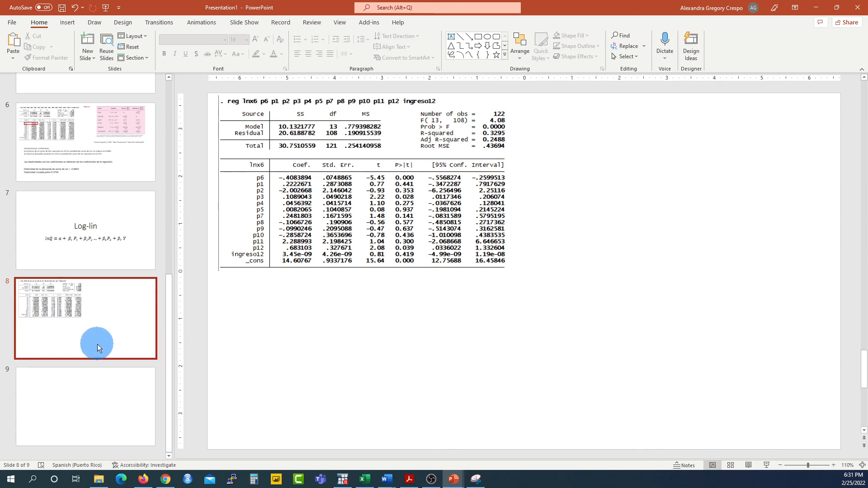
text(Interpretación coeficientes: Si el precio de la carne de Res aumenta en $1.00 la cantidad de carne de res se reduce en 0.47% Si el precio del pollo aumenta en $1.00 la cantidad de carne de res aumenta en 0.22%)
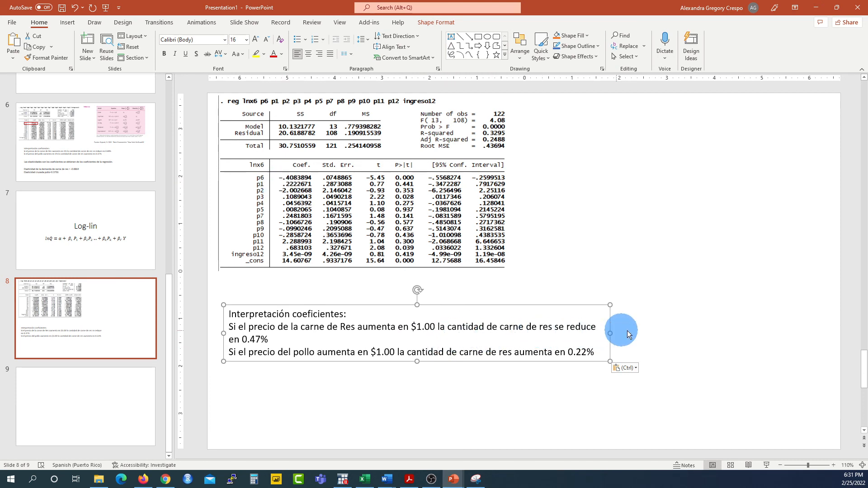
drag(611, 334, 692, 333)
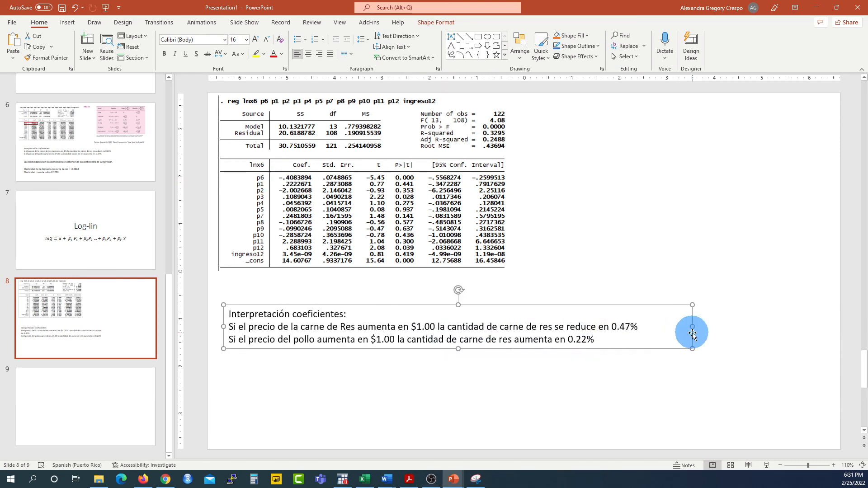
- Examine the 0.47% and $1.00 figures in the beef price interpretation against the regression coefficients
click(631, 327)
click(637, 326)
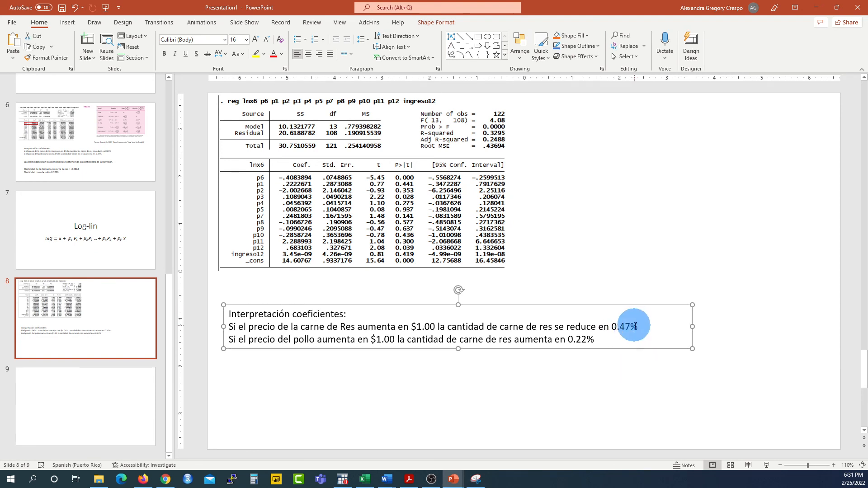
drag(638, 327, 612, 326)
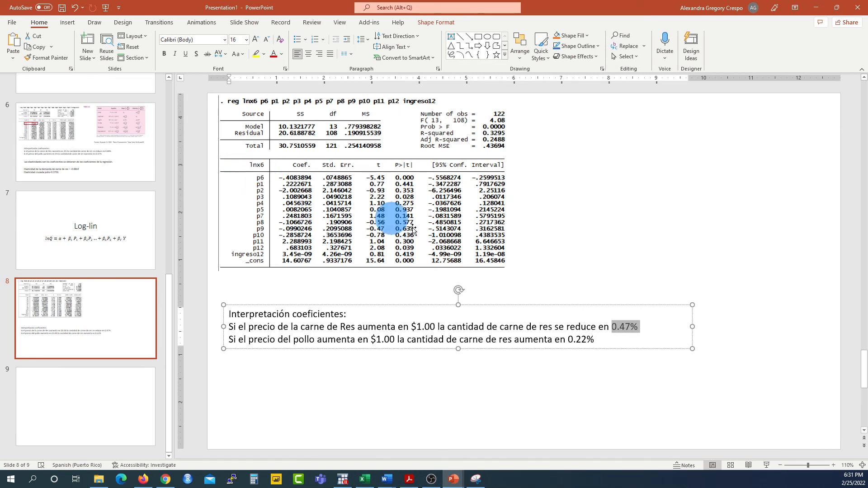
drag(435, 329, 406, 327)
click(640, 327)
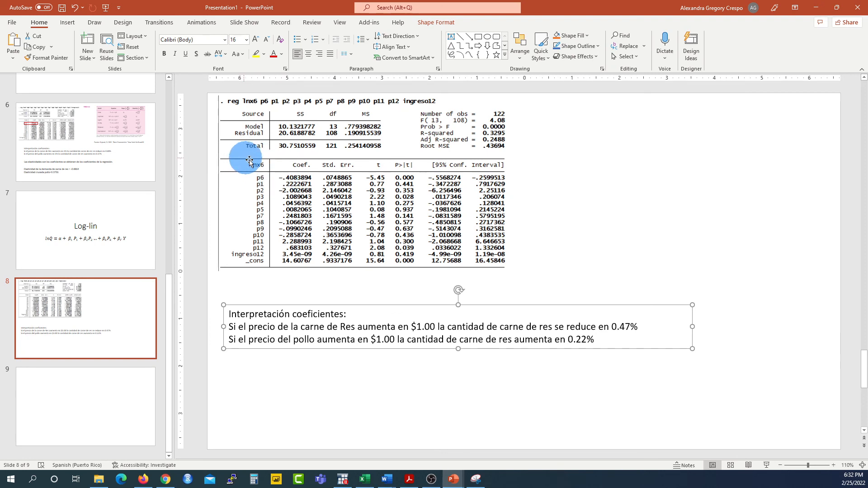
click(314, 399)
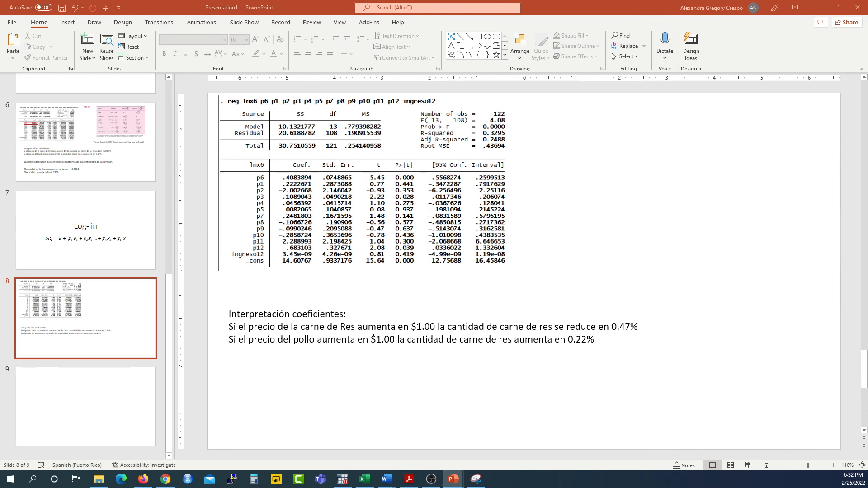
- Paste the copied slide with Table 6.6 and the log-lin elasticity calculations after slide 8
click(124, 345)
key(ctrl+v)
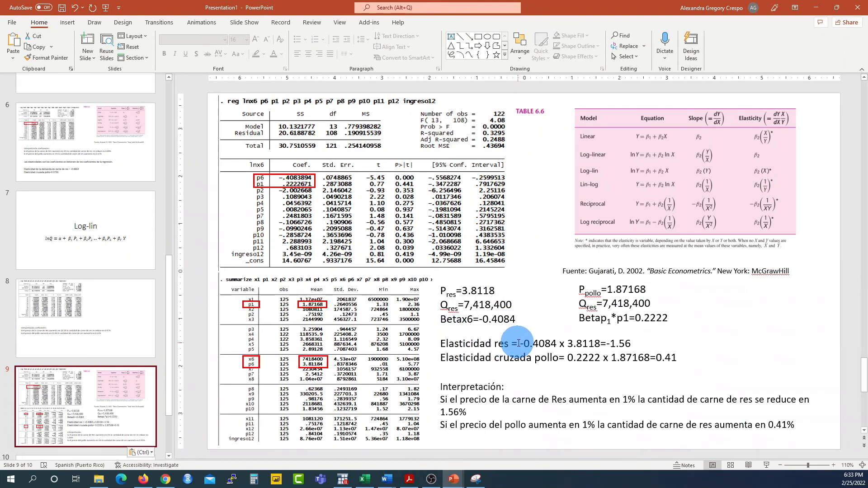
- Insert "de la demanda" before "res" in the "Elasticidad res" line on slide 9
drag(519, 343, 543, 345)
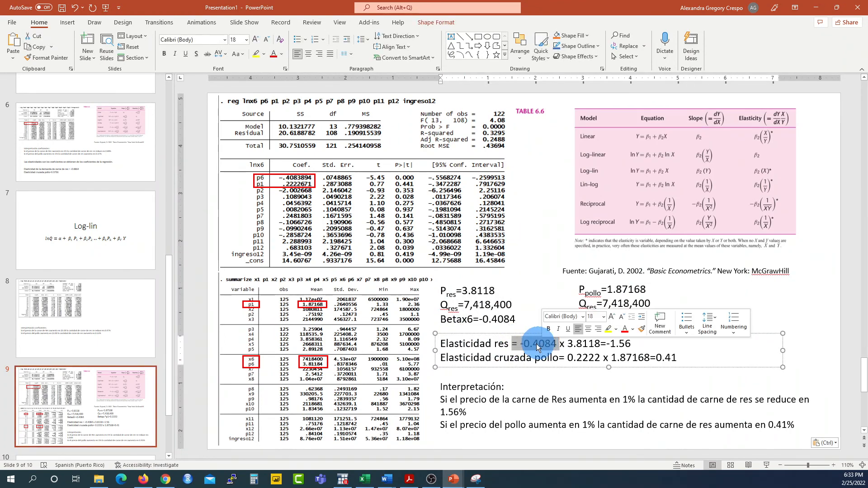
click(495, 345)
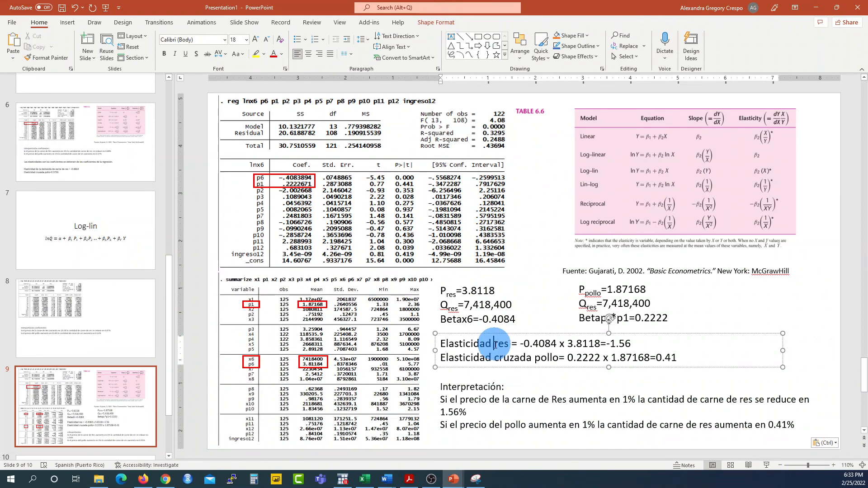
text(de la demanda)
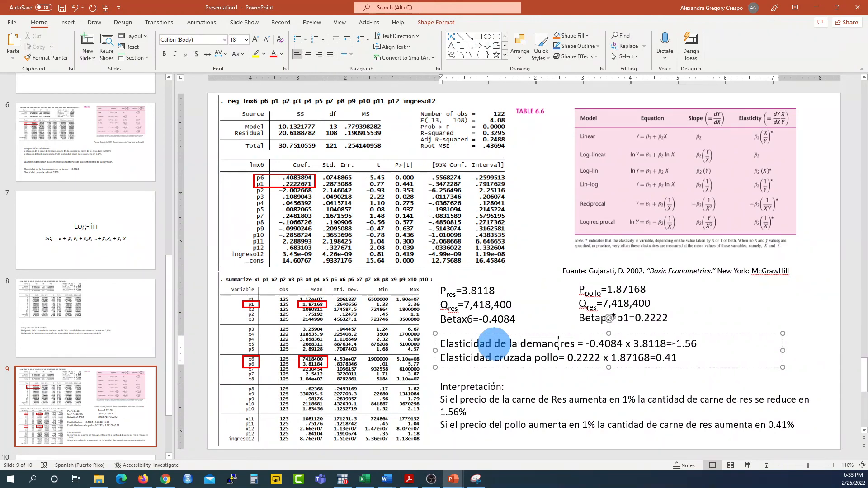
- Insert "de carne" before "res" in the beef demand elasticity line on slide 9
text( de carne)
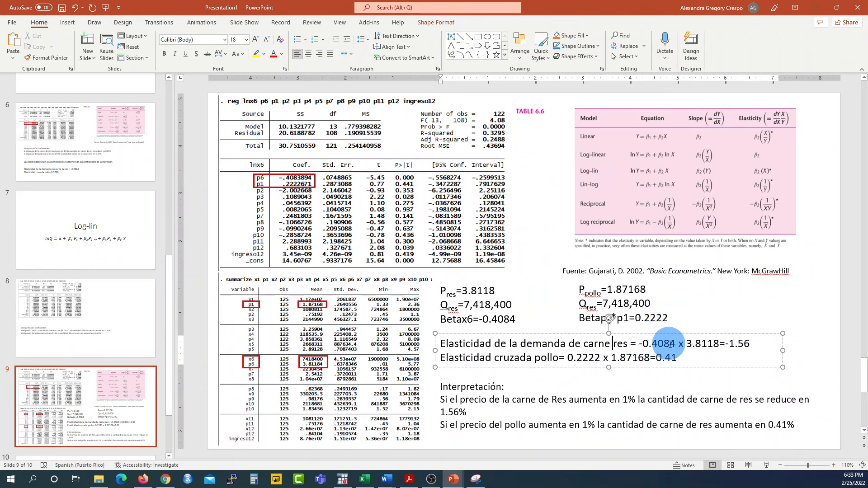
drag(690, 343, 719, 344)
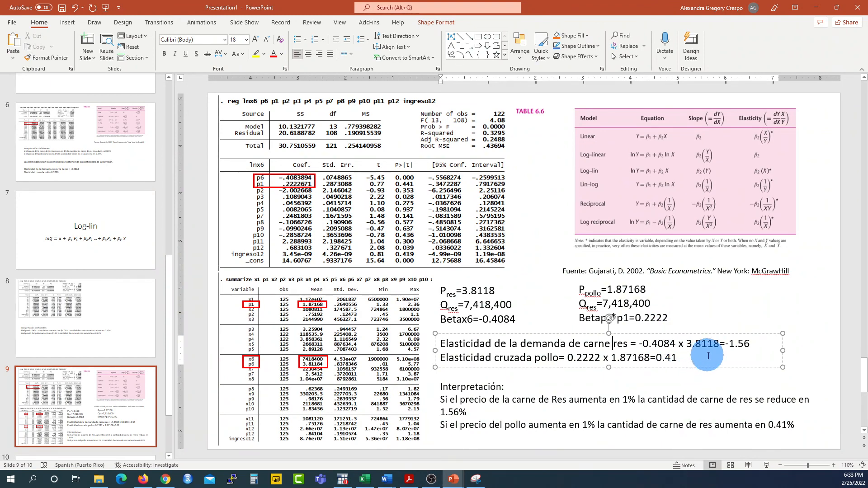
click(713, 350)
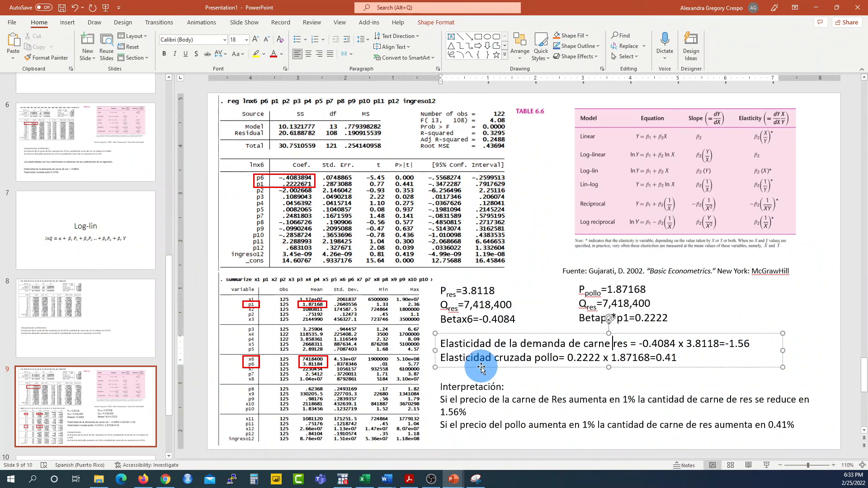
double_click(574, 355)
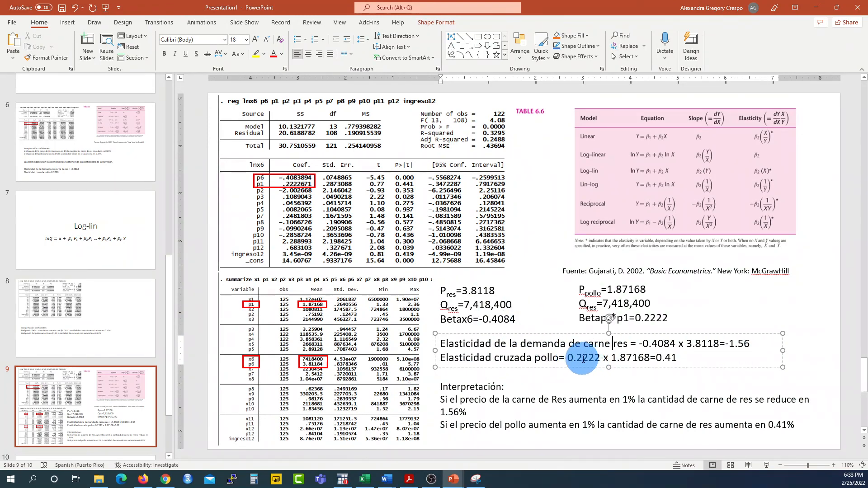
click(612, 357)
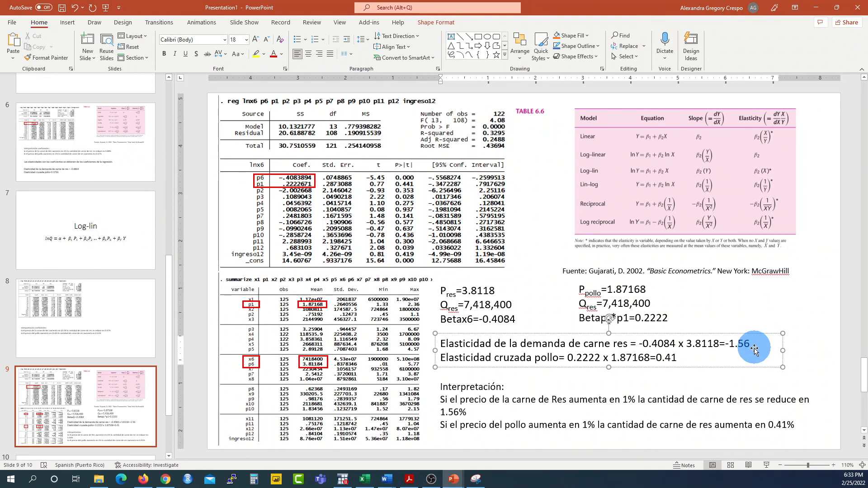
click(743, 334)
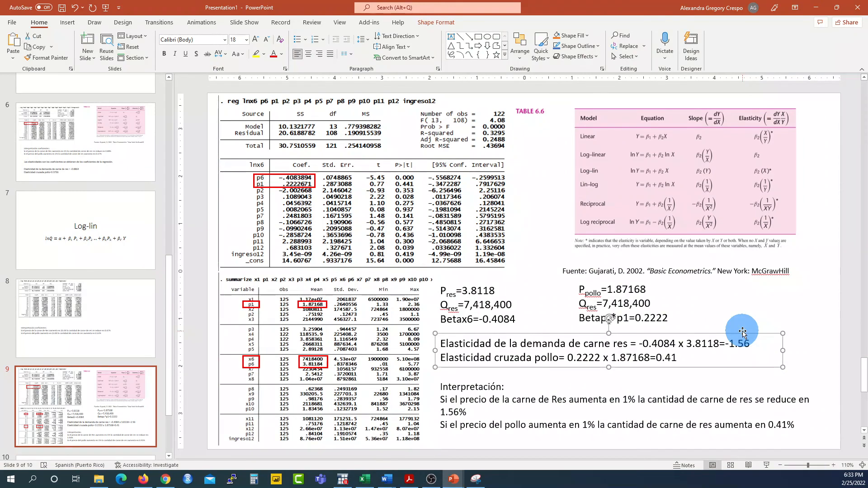
click(804, 361)
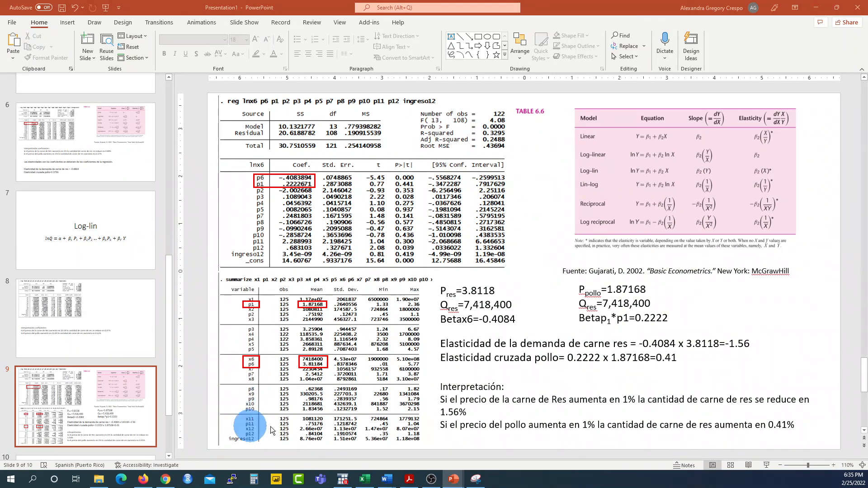
- Paste the copied Lin-log title slide with its demand equation after slide 9
key(ctrl+v)
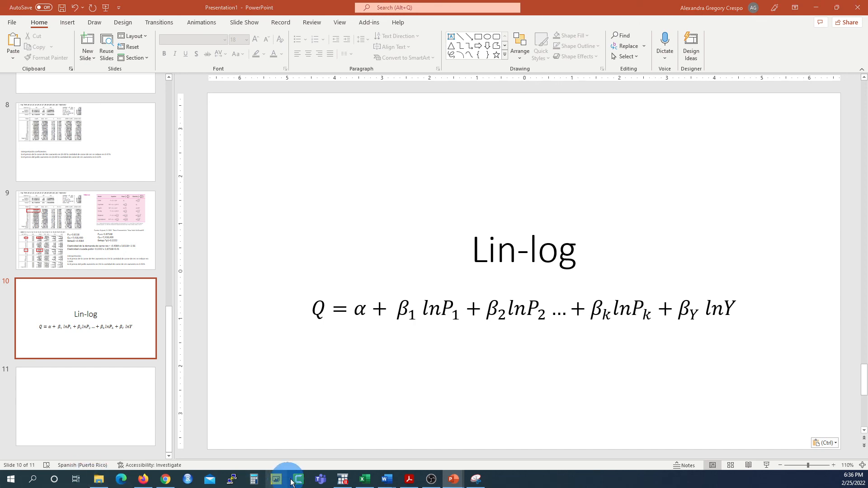
- In Stata, reuse the log-log command to regress x6 on lnp6, lnp1 to lnp5, lnp7 to lnp12 and lnIng
click(340, 482)
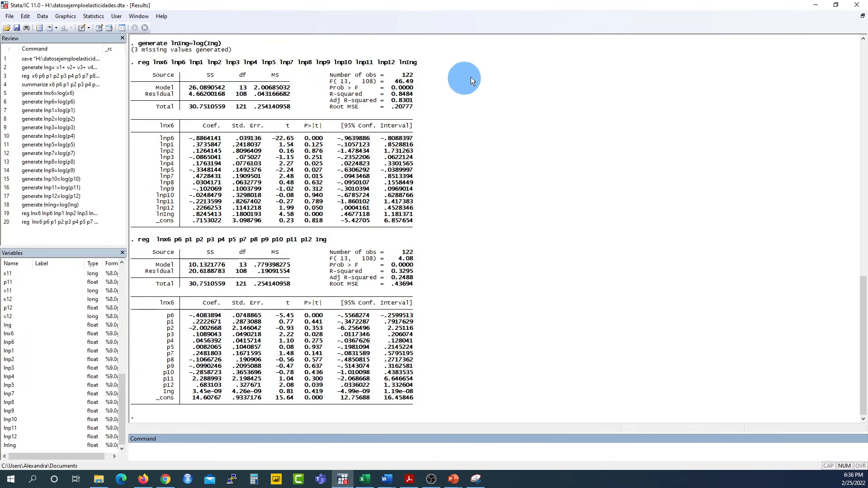
drag(419, 63, 139, 64)
key(ctrl+c)
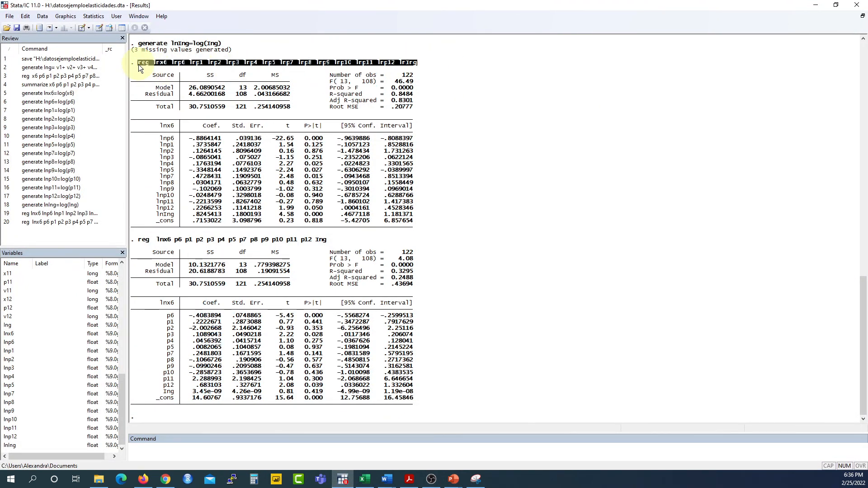
click(158, 446)
key(ctrl+v)
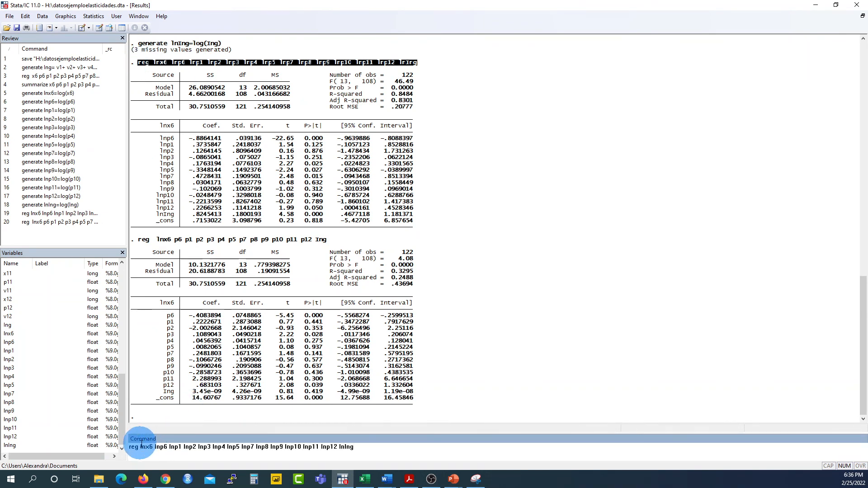
click(144, 447)
key(BackSpace)
key(BackSpace)
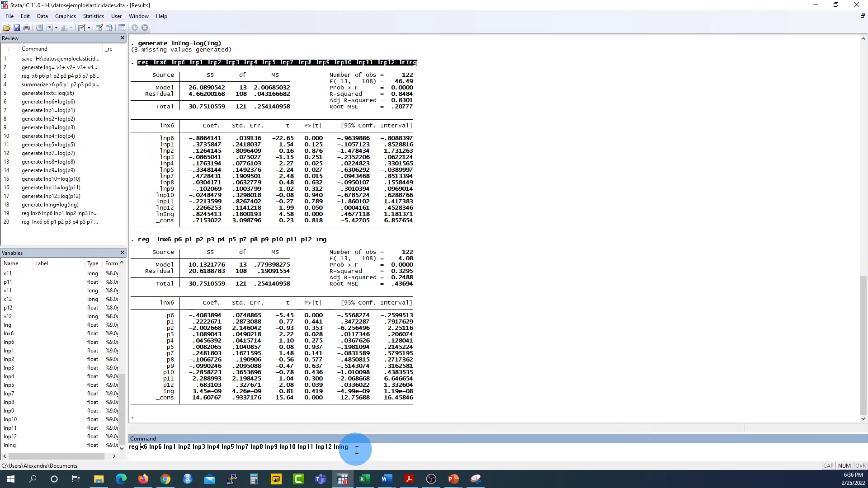
key(Return)
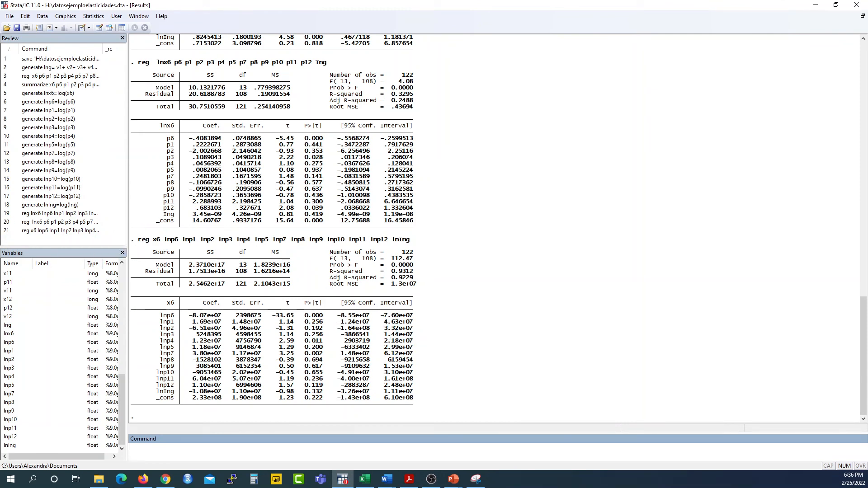
- Switch to PowerPoint and paste the copied slide with the lin-log regression output and coefficient interpretations after slide 10
key(alt+Tab)
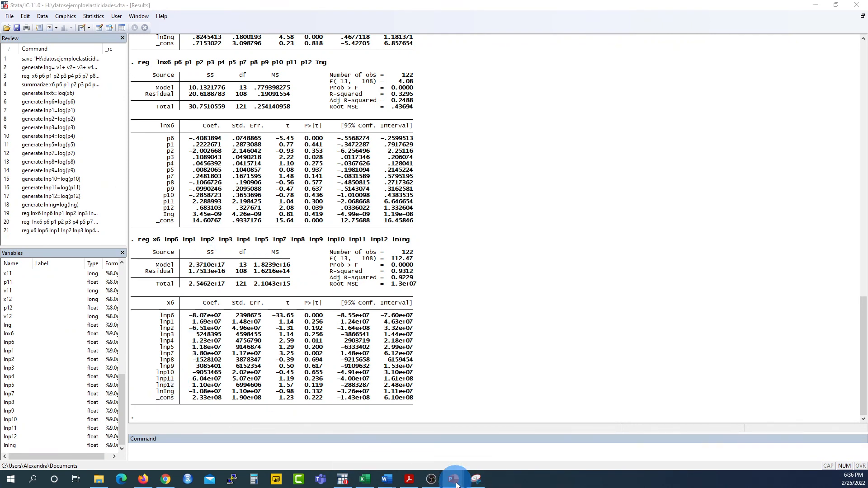
mouse_move(455, 483)
click(484, 448)
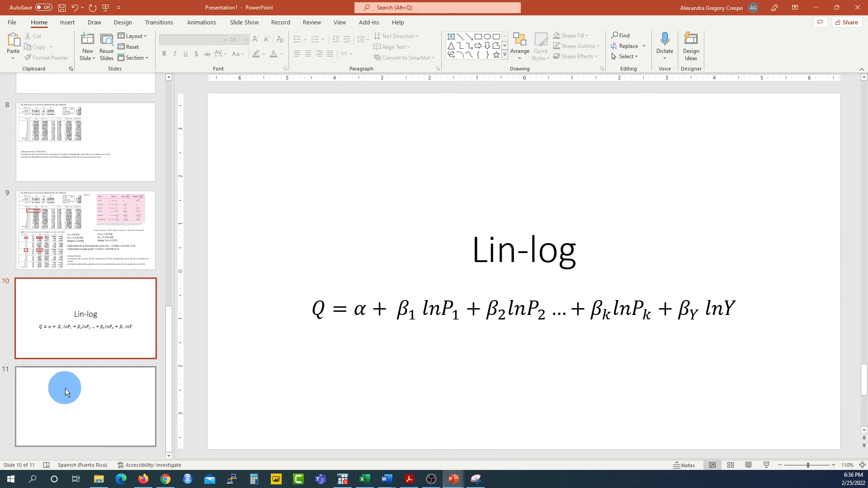
click(89, 351)
key(ctrl+v)
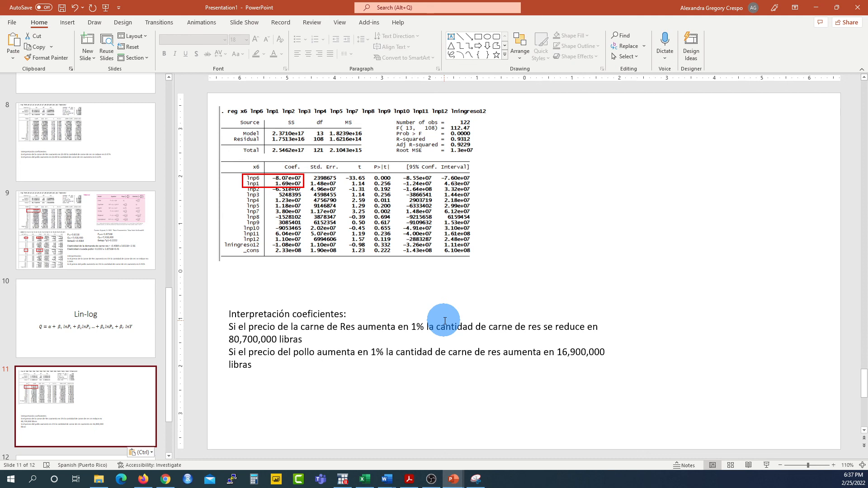
- Widen the "Interpretación coeficientes" text box on slide 11 so each sentence fits on one line
click(506, 343)
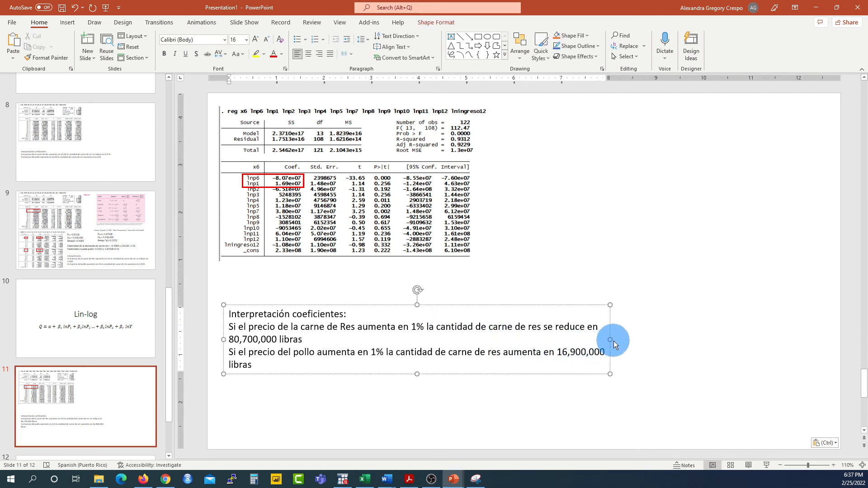
drag(612, 340, 686, 339)
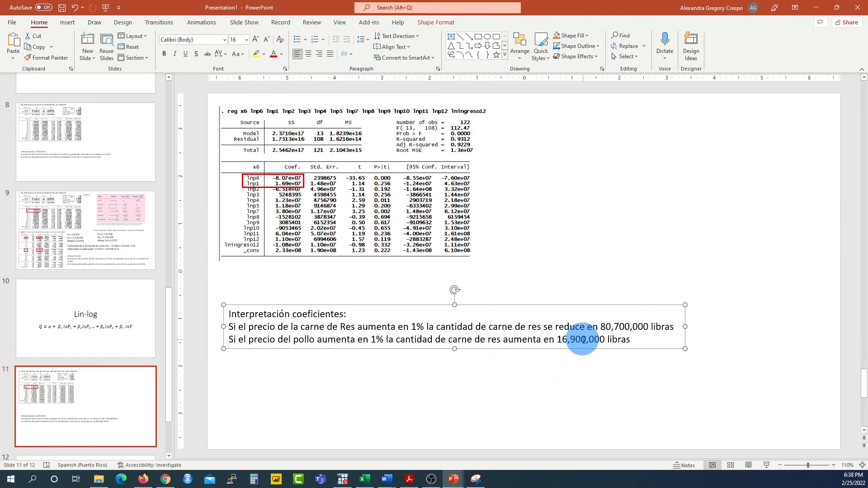
click(307, 394)
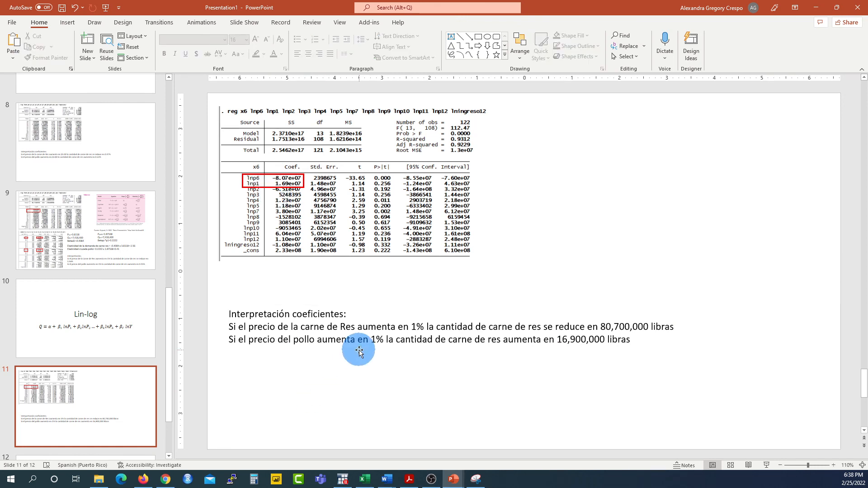
click(359, 351)
click(633, 342)
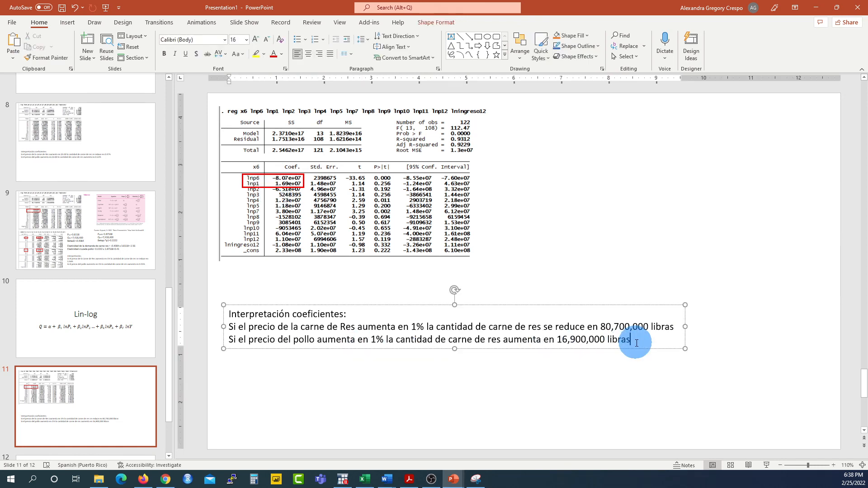
text((1.69)
key(BackSpace)
text(00)
text(000)
key(Left)
key(Left)
key(BackSpace)
key(BackSpace)
key(BackSpace)
key(BackSpace)
key(BackSpace)
key(BackSpace)
key(BackSpace)
key(Delete)
key(Delete)
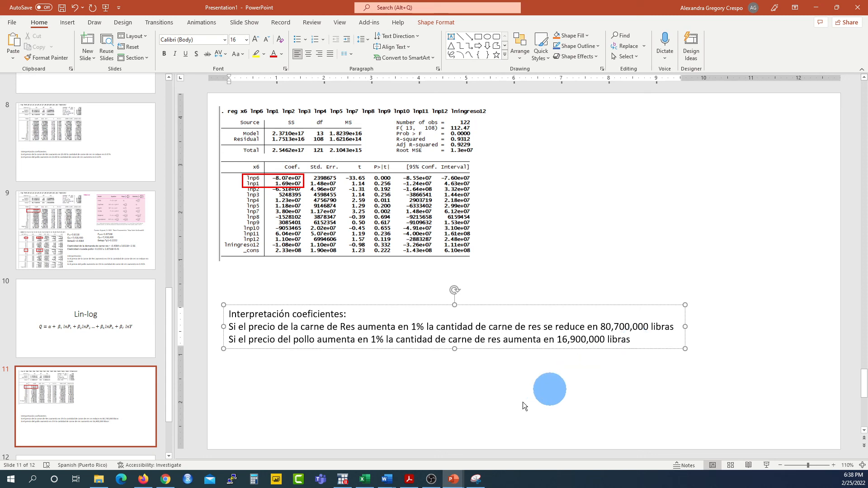
click(383, 411)
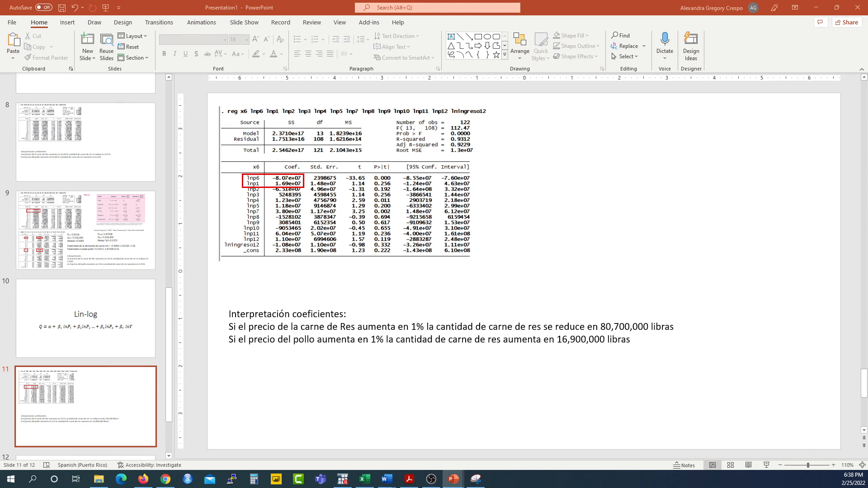
- Paste the copied slide with Table 6.6 and the lin-log elasticity calculations after slide 11
click(129, 410)
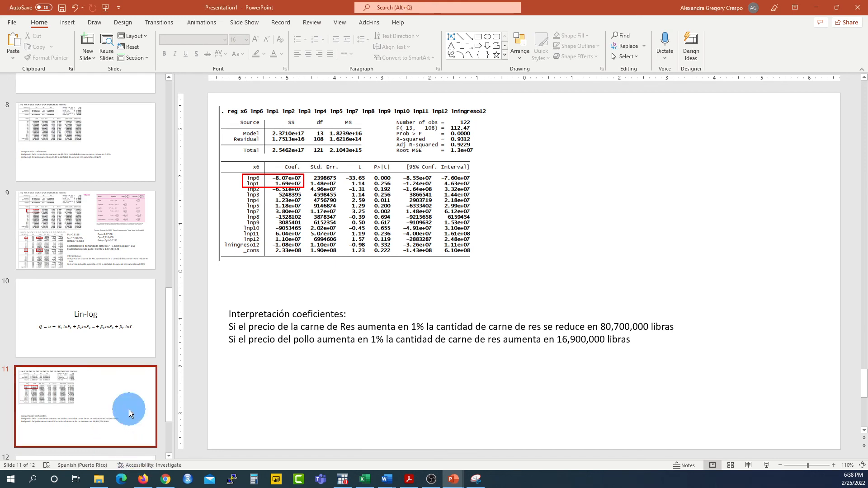
key(ctrl+v)
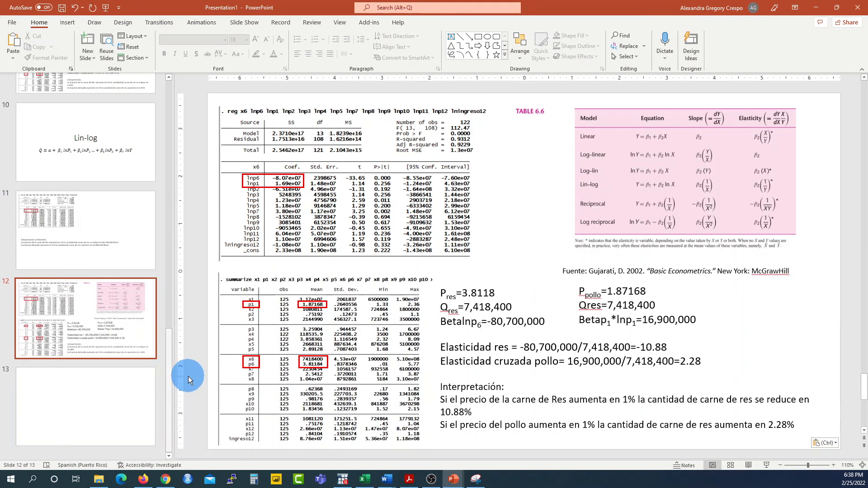